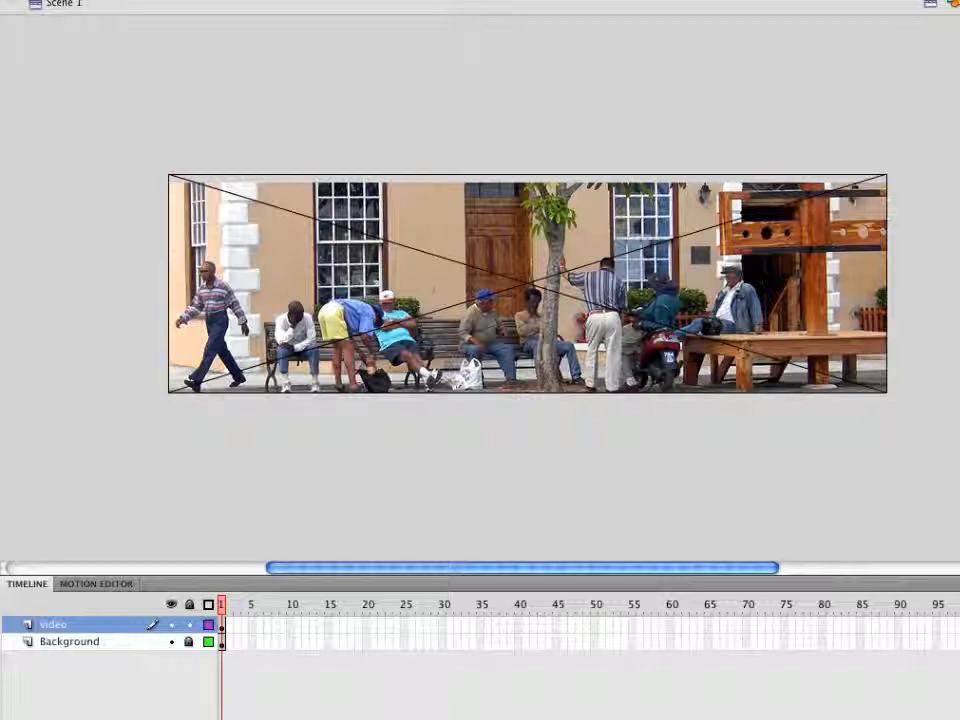
Test the movie to preview the video over the street background, and close the preview.
{"action": "key", "text": "super+Return"}
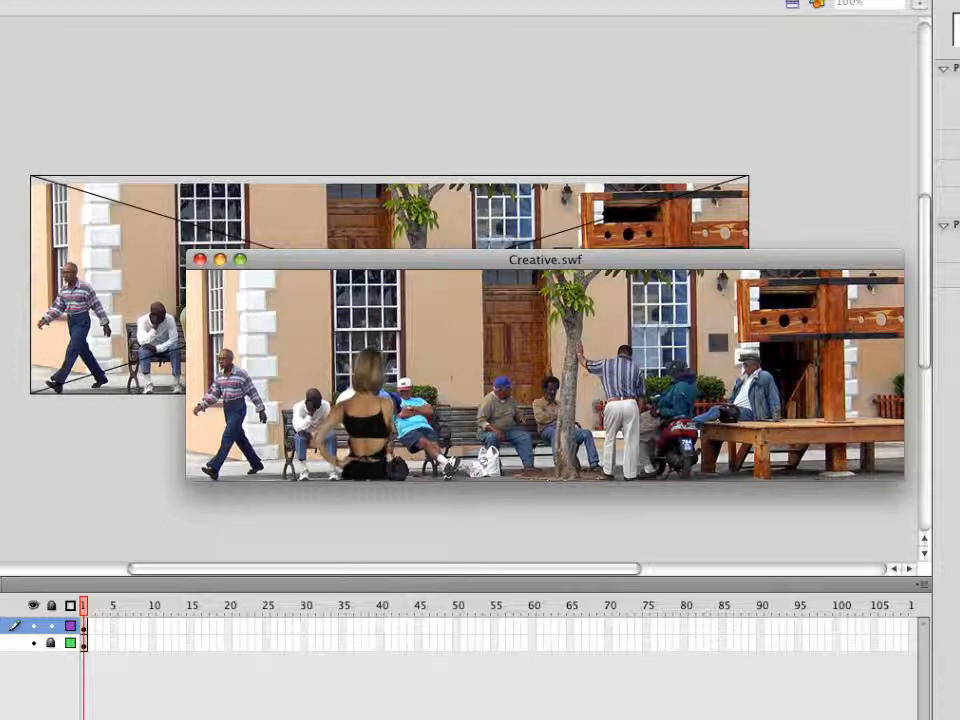
{"action": "left_click", "coordinate": [200, 260]}
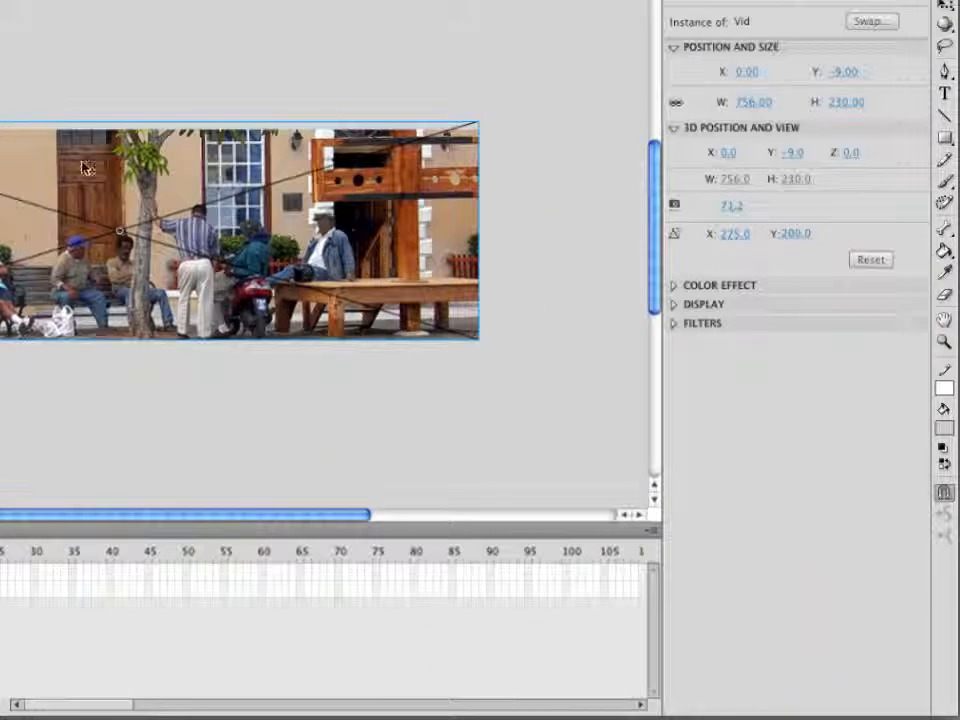
Add a Drop Shadow filter to the Vid clip with 15 px blur on both axes and High quality.
{"action": "left_click", "coordinate": [675, 325]}
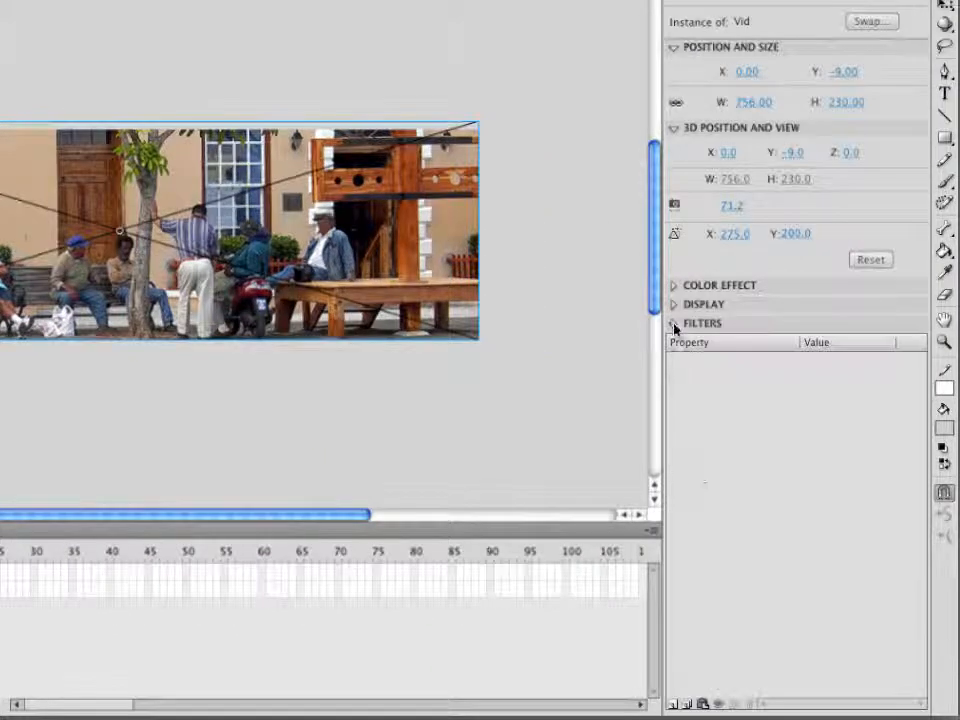
{"action": "left_click", "coordinate": [674, 704]}
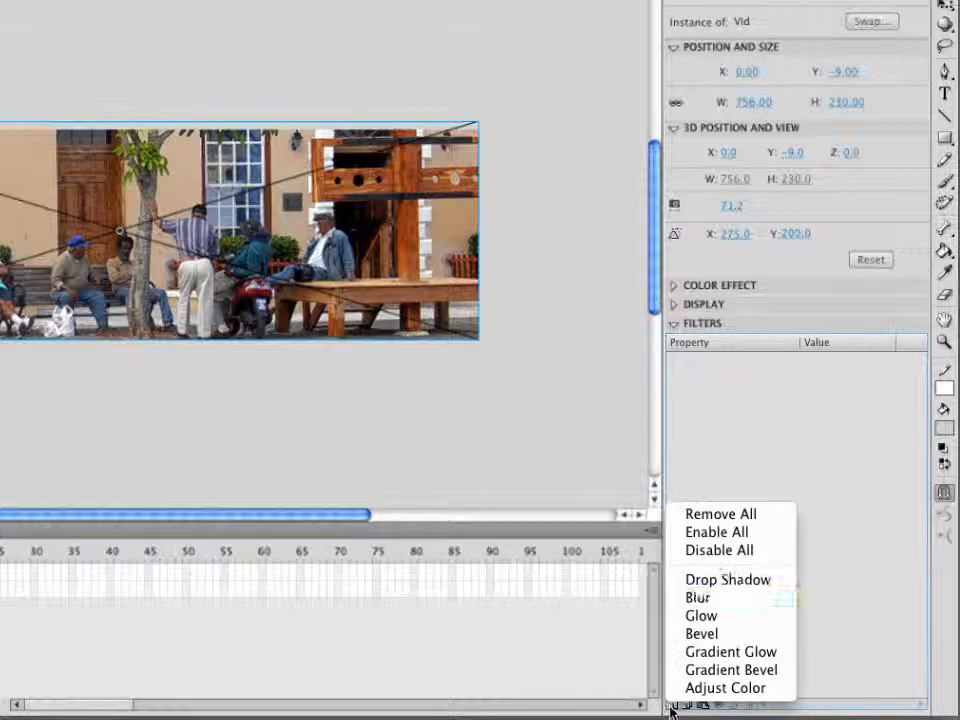
{"action": "left_click", "coordinate": [714, 579]}
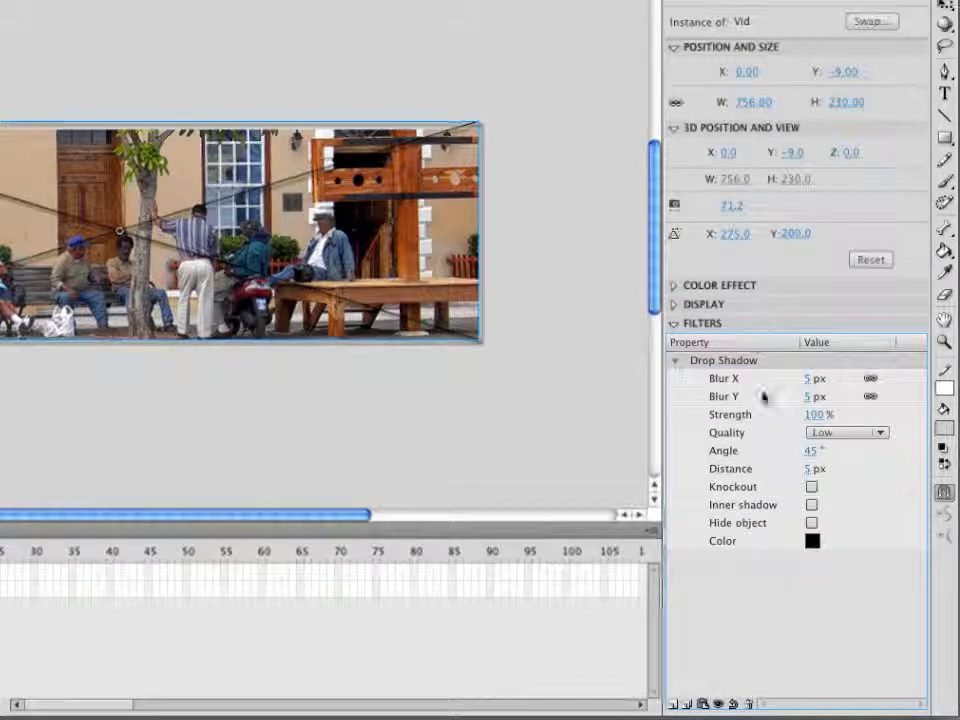
{"action": "left_click_drag", "start_coordinate": [806, 387], "coordinate": [823, 388]}
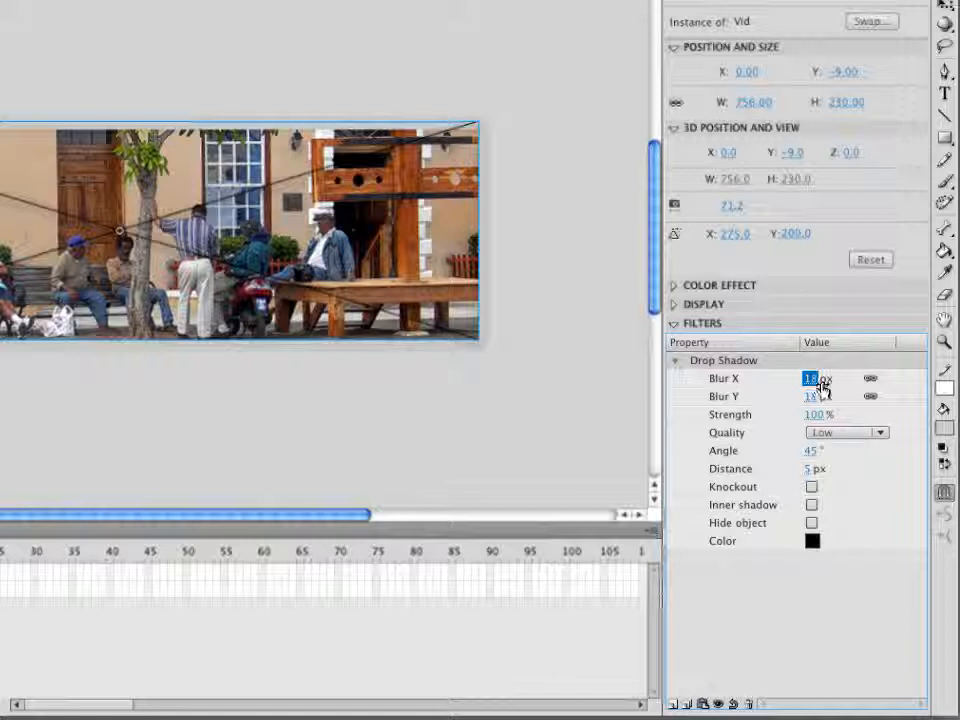
{"action": "left_click", "coordinate": [845, 433]}
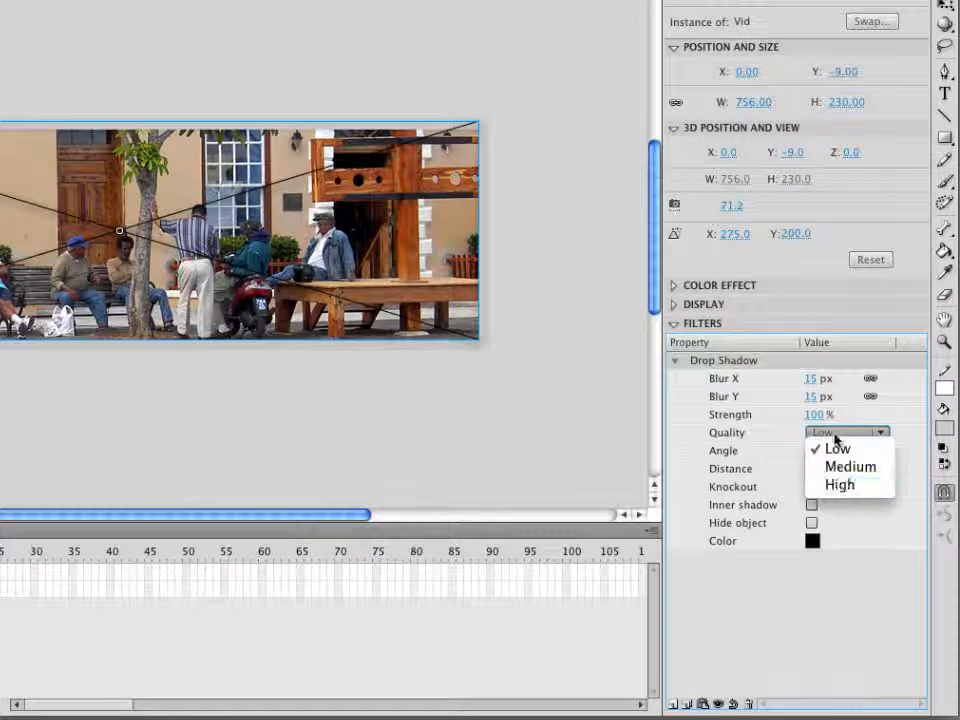
{"action": "left_click", "coordinate": [838, 486]}
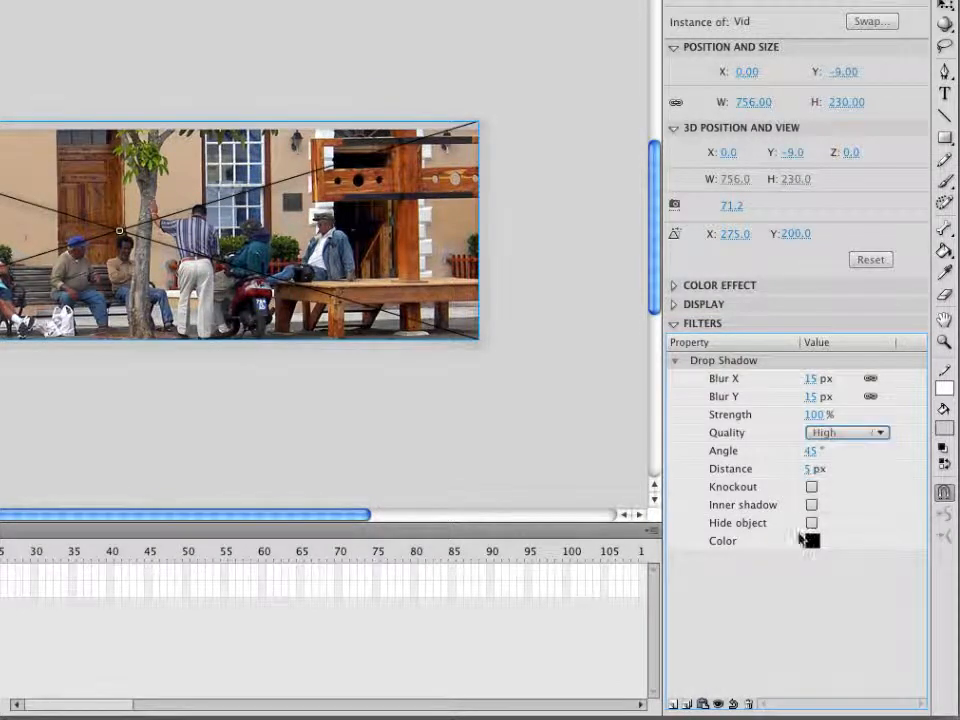
Deselect the clip and test the movie to check the drop shadow around the woman, closing the preview.
{"action": "left_click", "coordinate": [502, 428]}
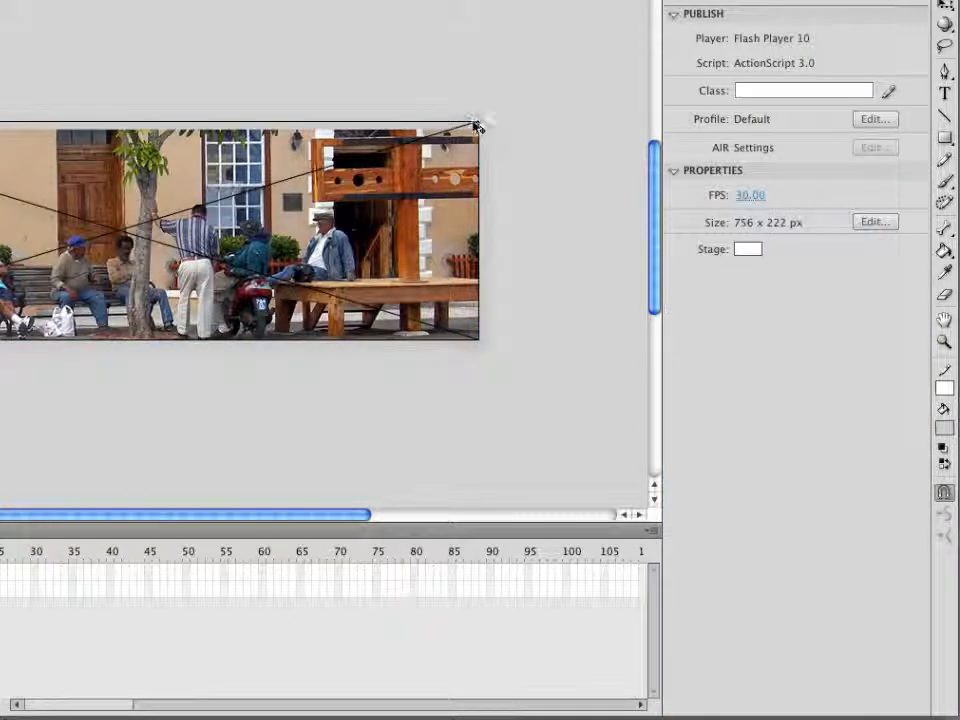
{"action": "key", "text": "super+Return"}
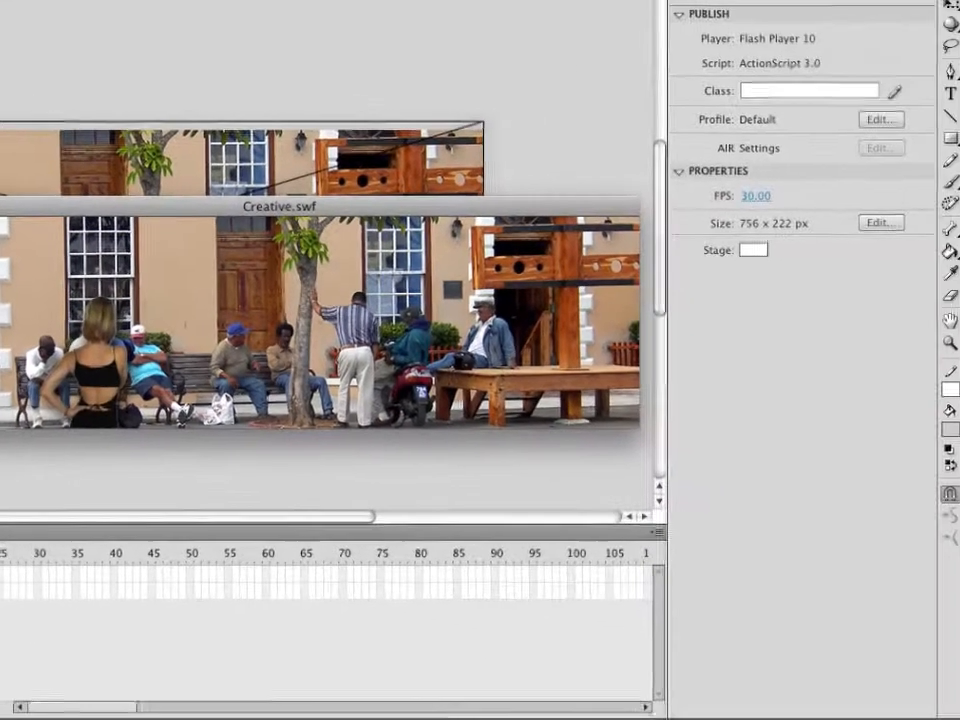
{"action": "key", "text": "super+w"}
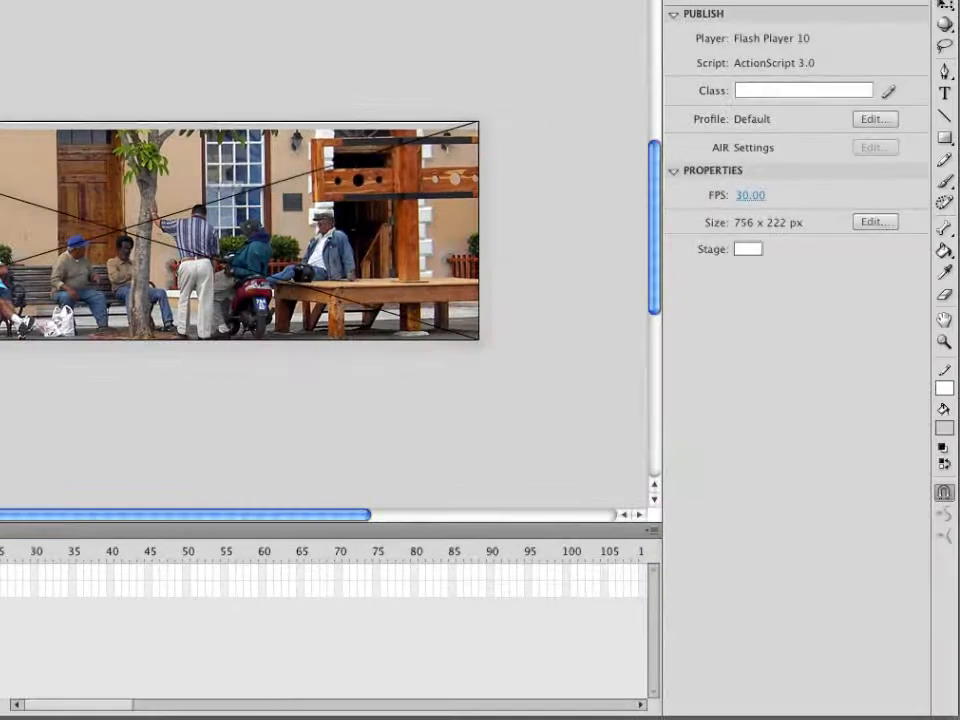
Enable Hide object in the Vid clip's drop shadow, test the movie to see the effect, and close the preview.
{"action": "left_click", "coordinate": [65, 230]}
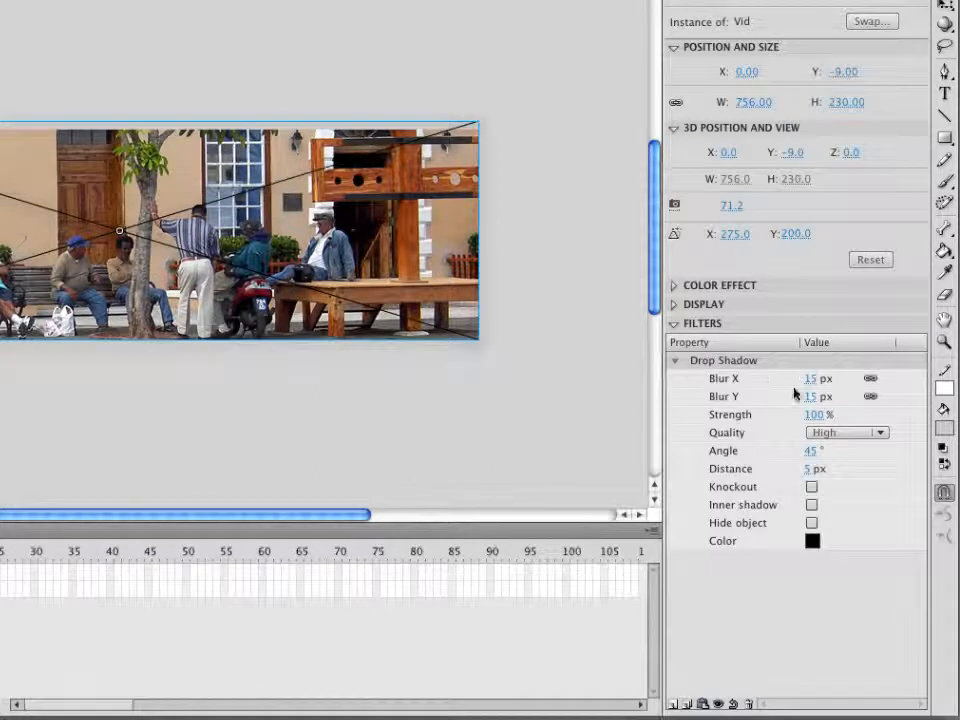
{"action": "left_click", "coordinate": [811, 523]}
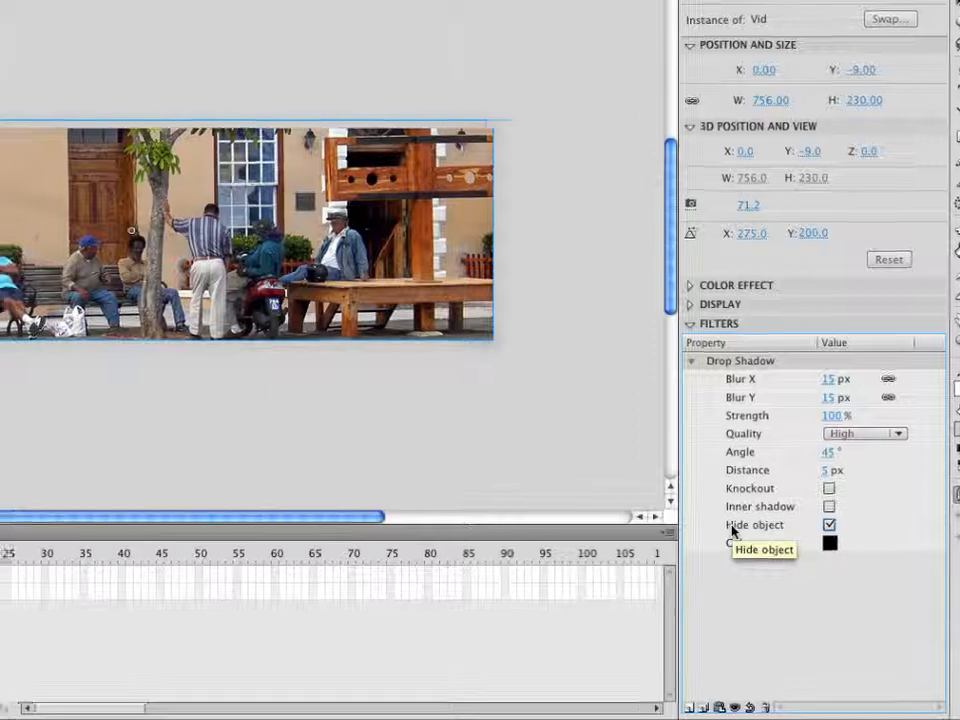
{"action": "key", "text": "super+Return"}
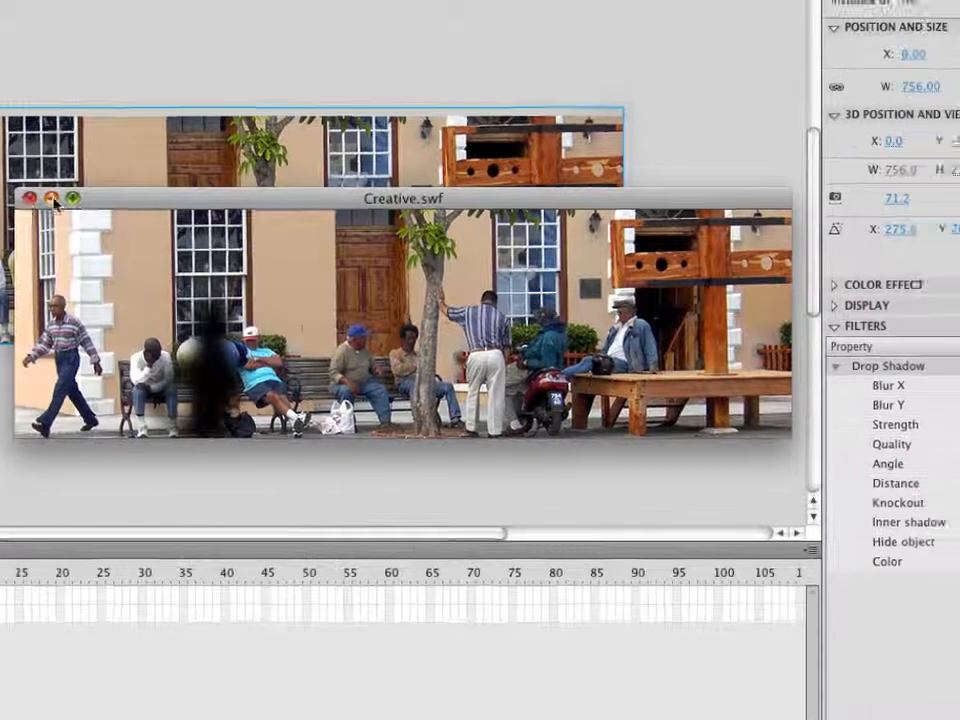
{"action": "left_click", "coordinate": [57, 196]}
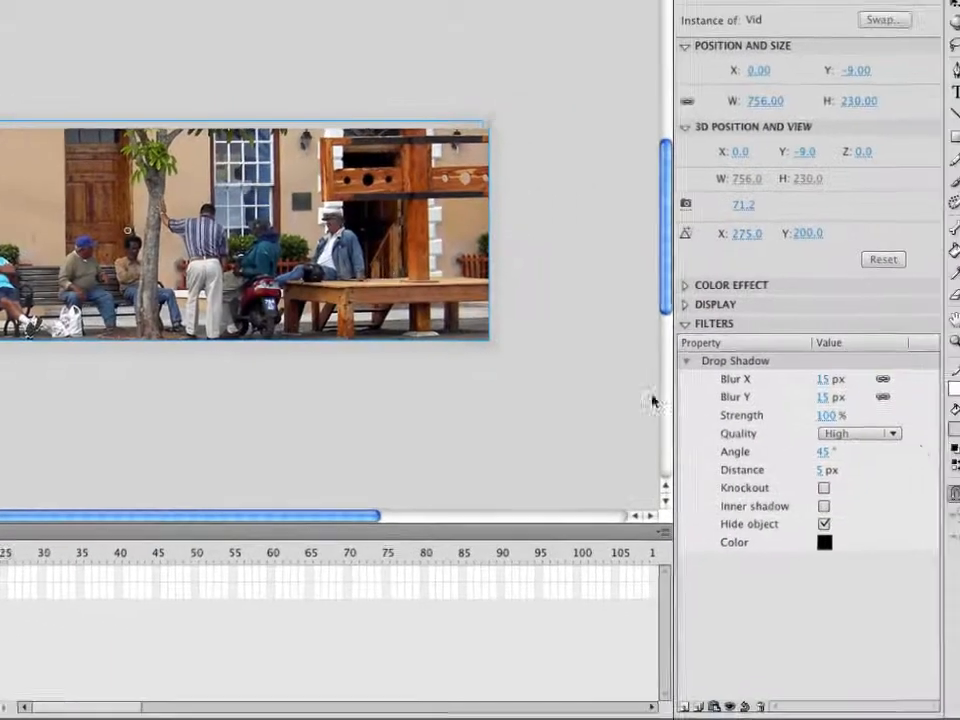
Try the drop shadow's Knockout option with Hide object off in a movie test, and switch Knockout off again.
{"action": "left_click", "coordinate": [811, 487]}
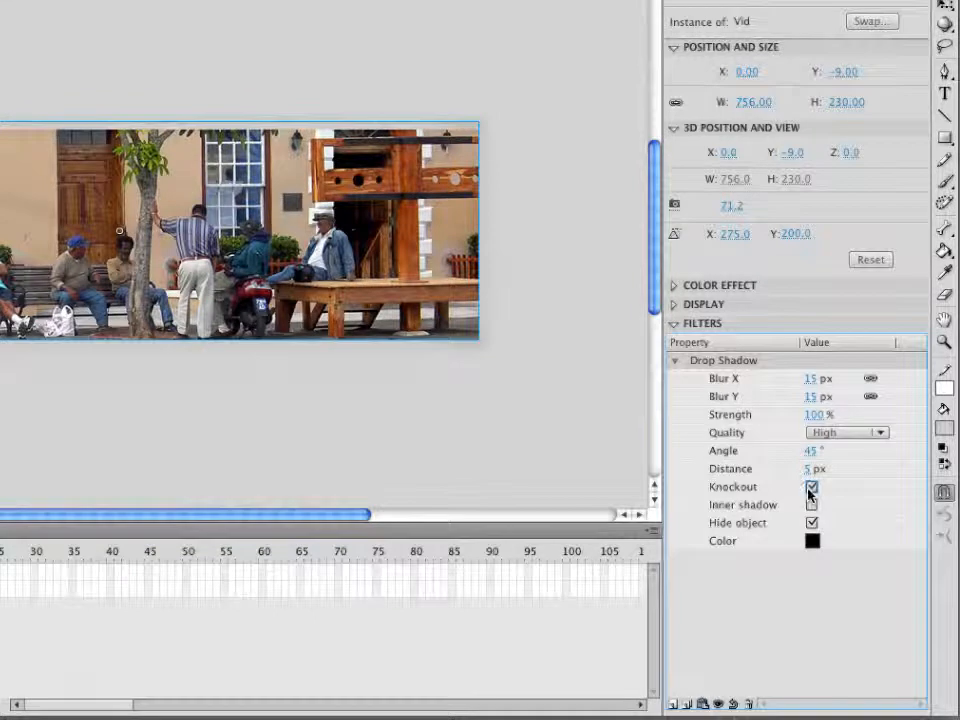
{"action": "left_click", "coordinate": [811, 522]}
{"action": "key", "text": "super+Return"}
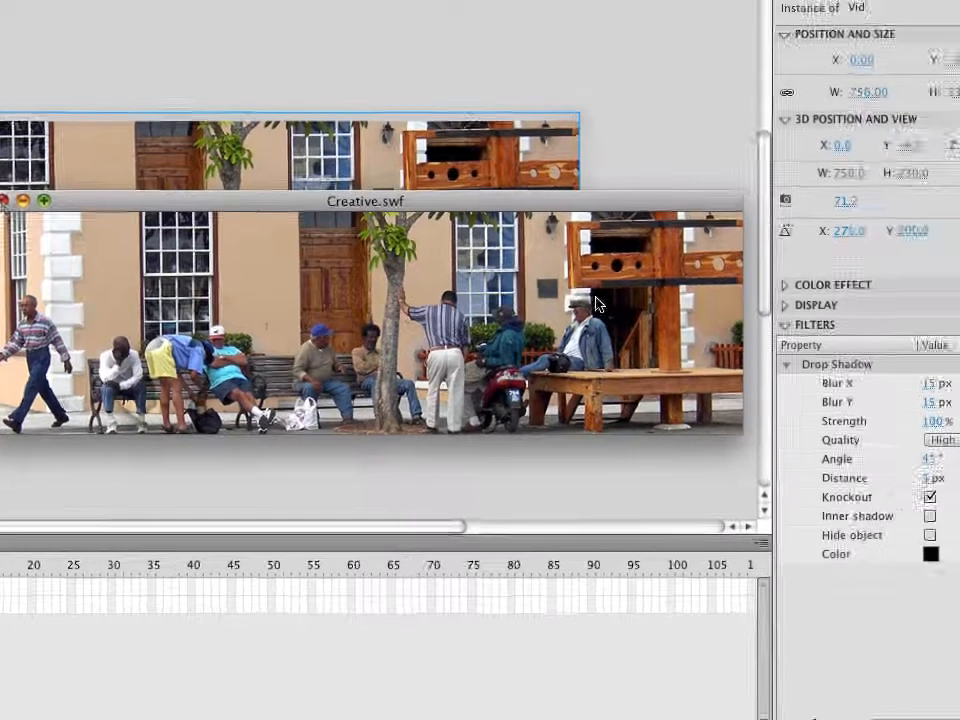
{"action": "left_click", "coordinate": [72, 200]}
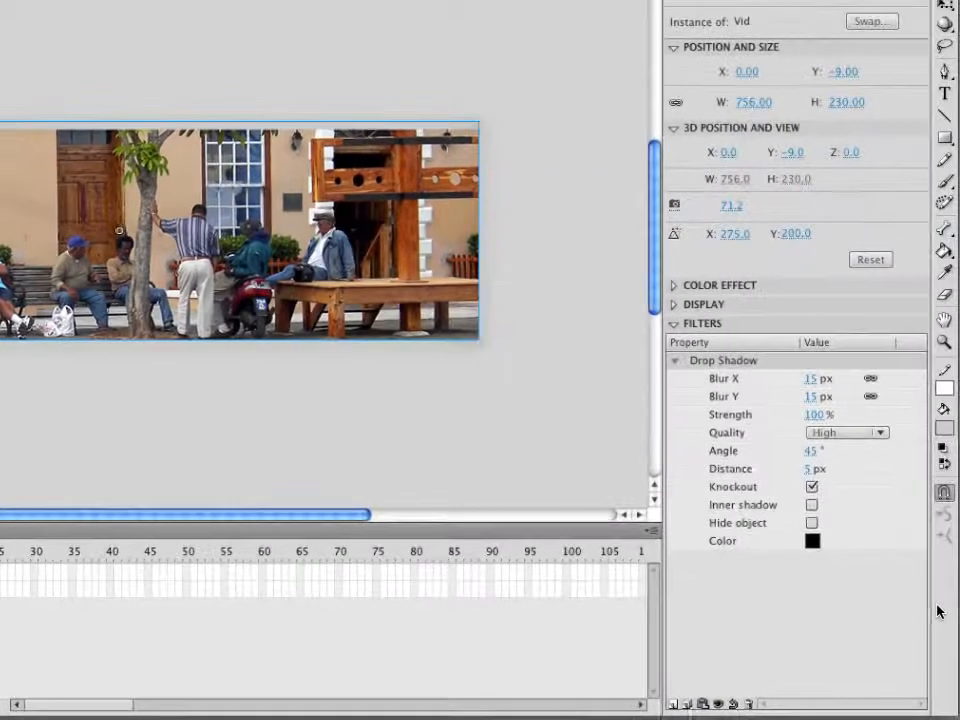
{"action": "left_click", "coordinate": [810, 486]}
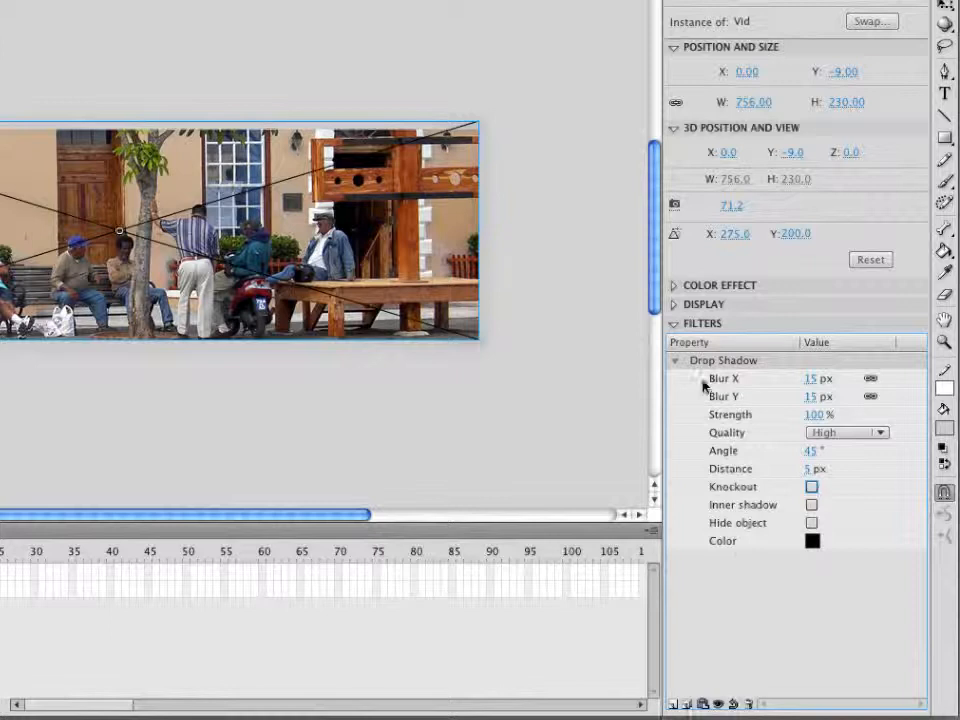
Add a Bevel filter to the Vid clip with High quality and 1 px blur on both axes.
{"action": "left_click", "coordinate": [677, 363]}
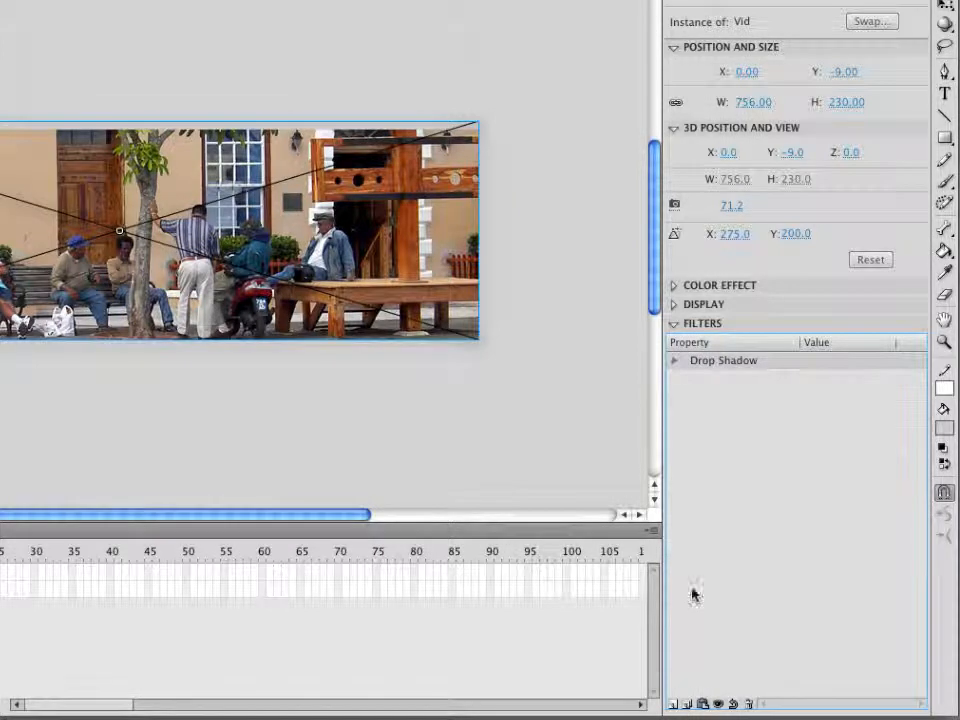
{"action": "left_click", "coordinate": [677, 704]}
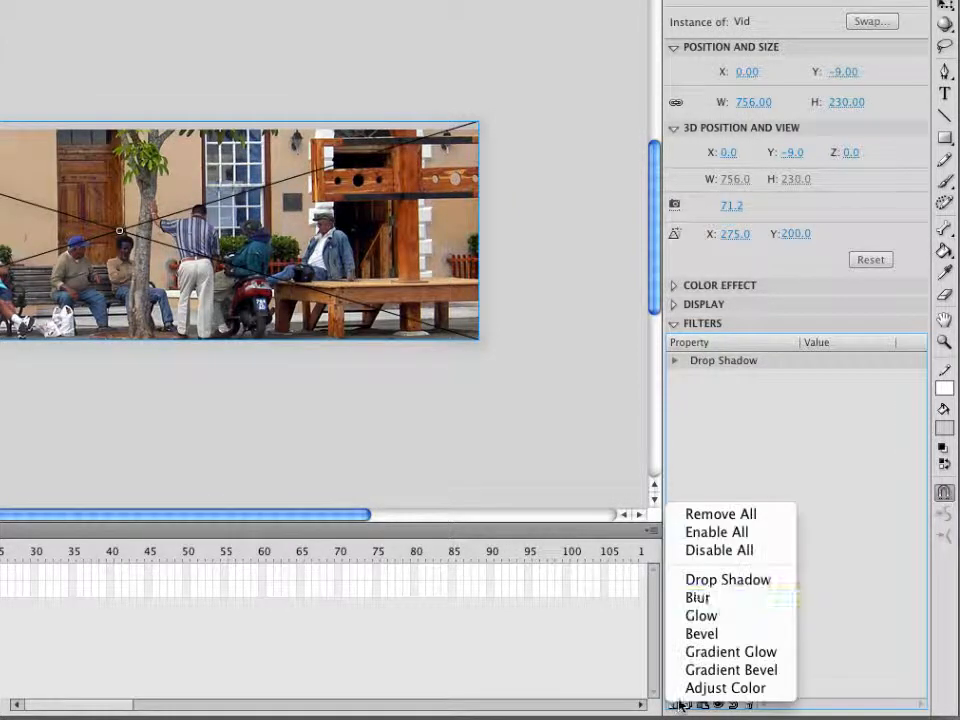
{"action": "left_click", "coordinate": [716, 634]}
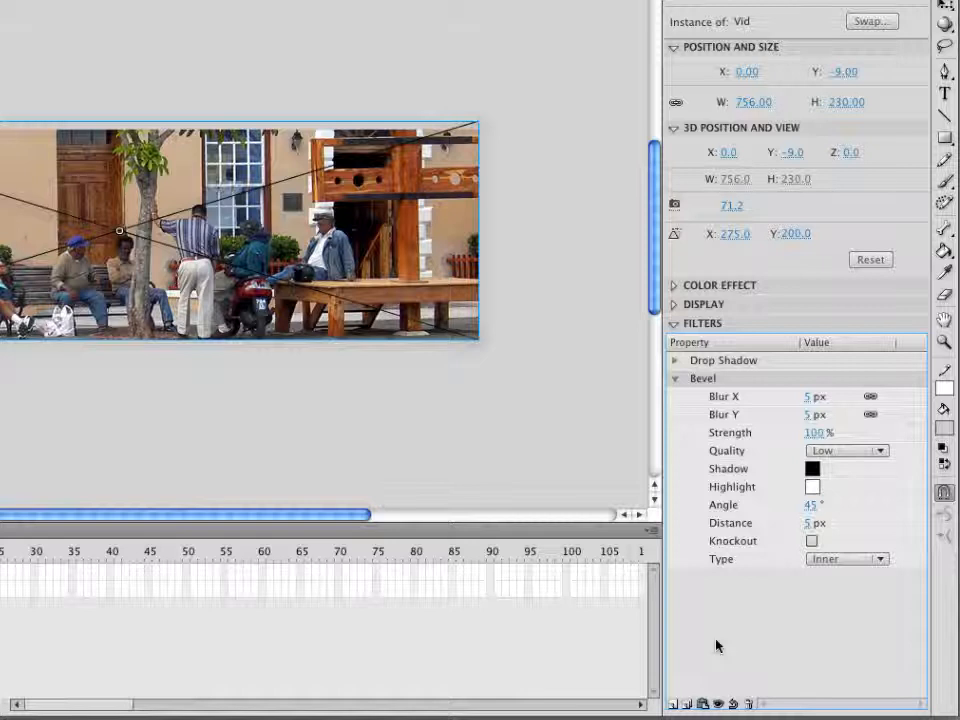
{"action": "left_click", "coordinate": [812, 451]}
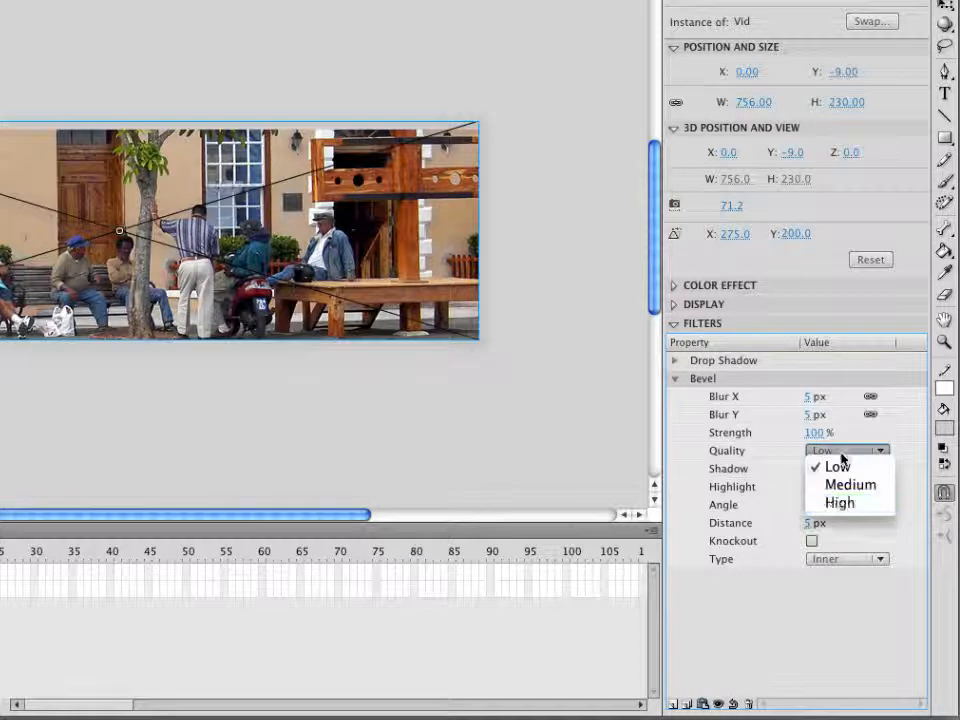
{"action": "left_click", "coordinate": [806, 398]}
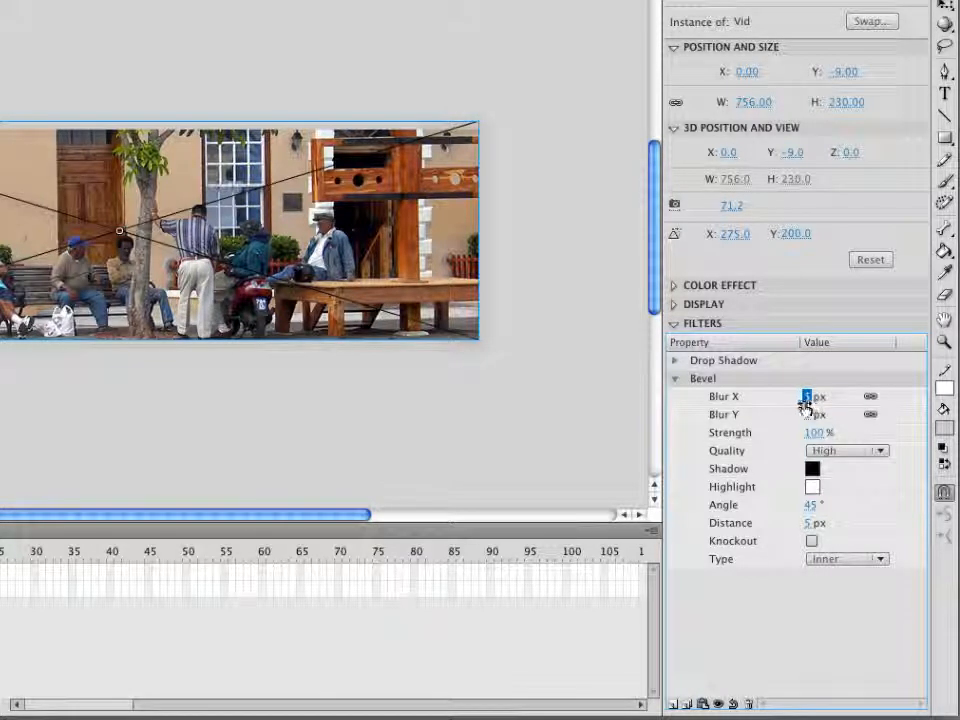
{"action": "type", "text": "1"}
{"action": "key", "text": "Return"}
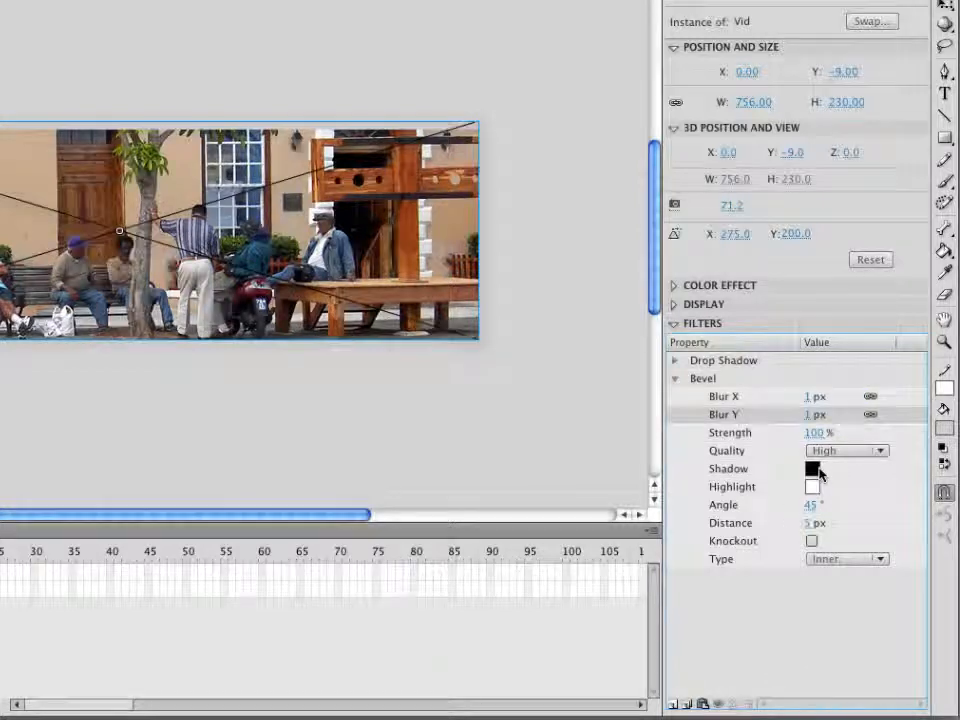
Deselect the clip and test the movie to check the bevel on the woman's edges, closing the preview.
{"action": "left_click", "coordinate": [323, 428]}
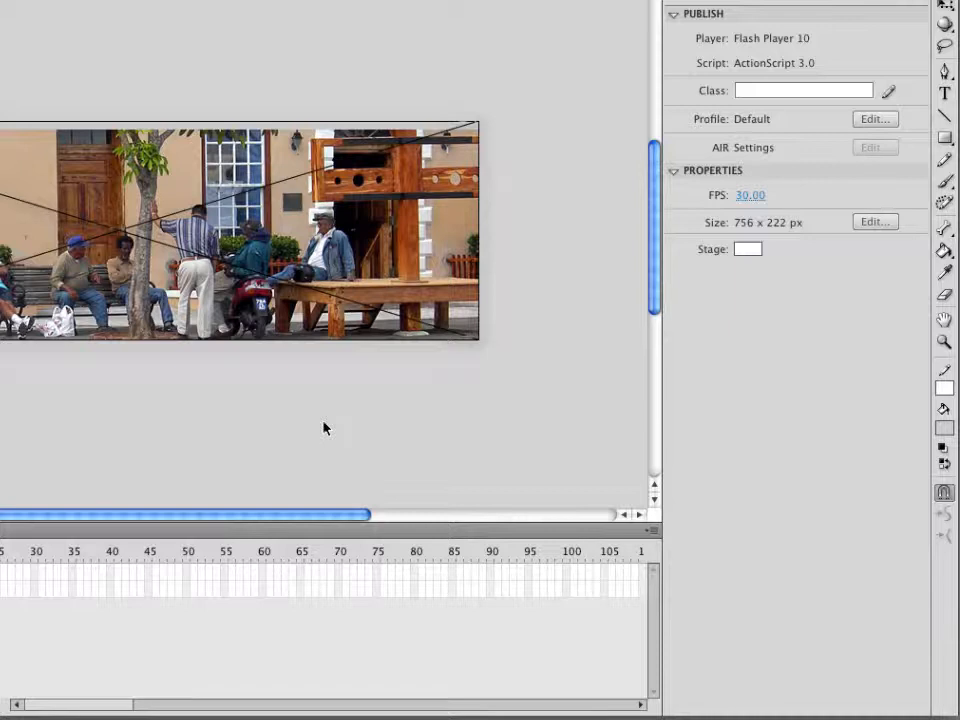
{"action": "key", "text": "super+Return"}
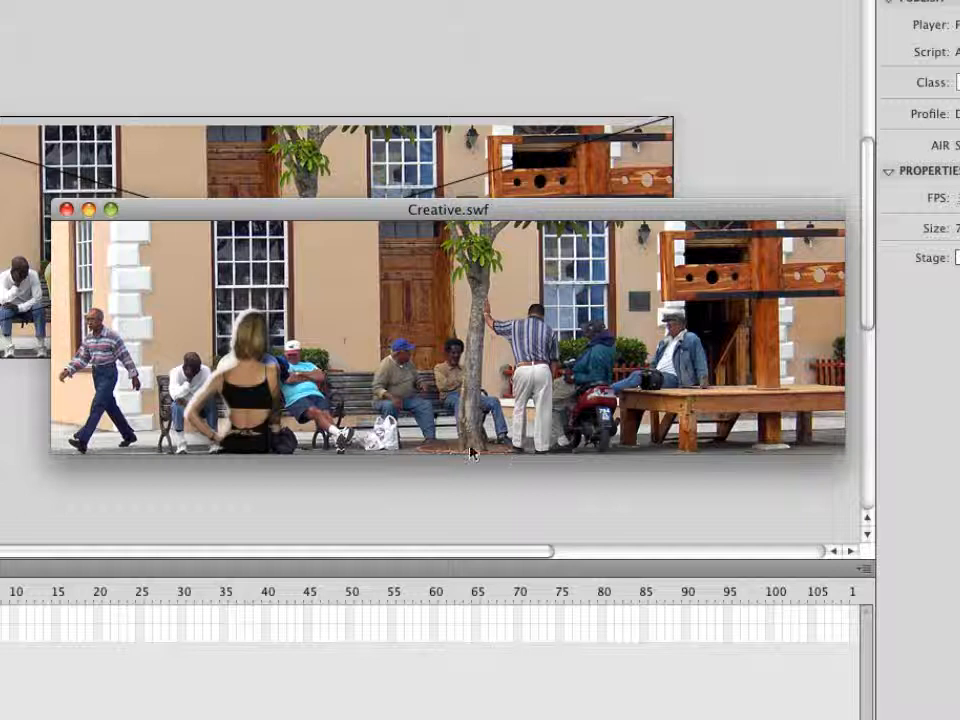
{"action": "left_click", "coordinate": [66, 209]}
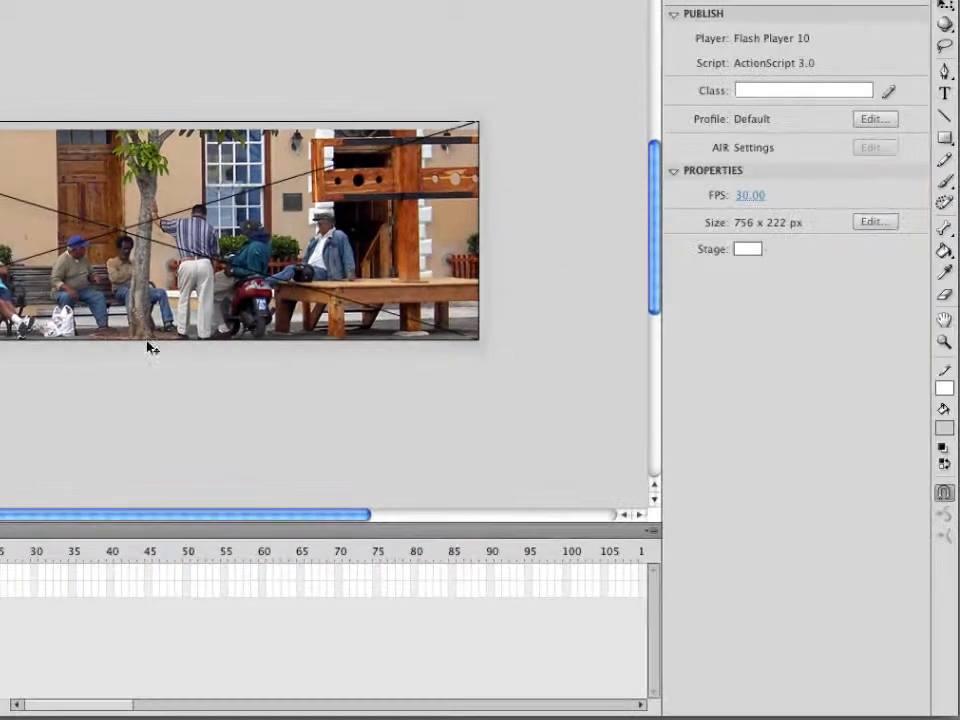
Set the Vid clip's blending mode to Multiply and reopen its collapsed filter list.
{"action": "left_click", "coordinate": [141, 244]}
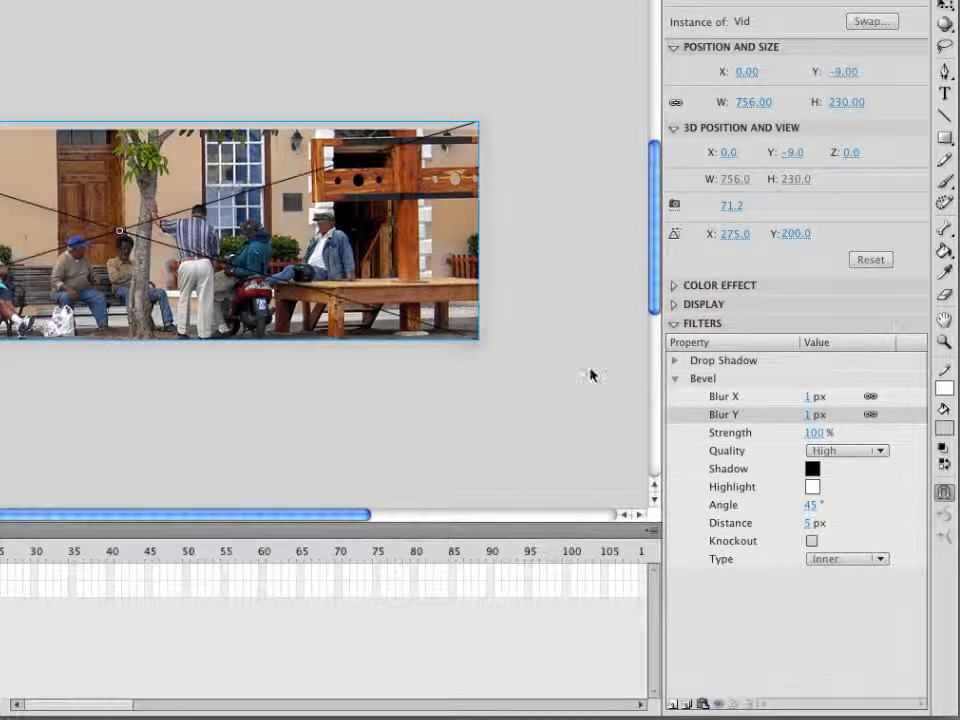
{"action": "left_click", "coordinate": [677, 380]}
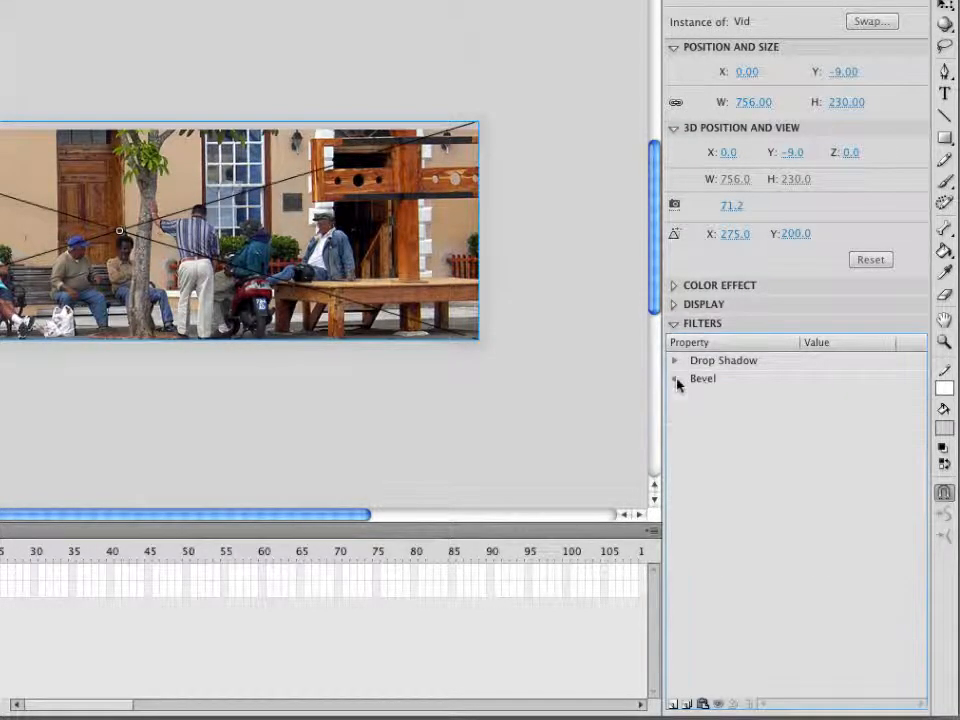
{"action": "left_click", "coordinate": [674, 324]}
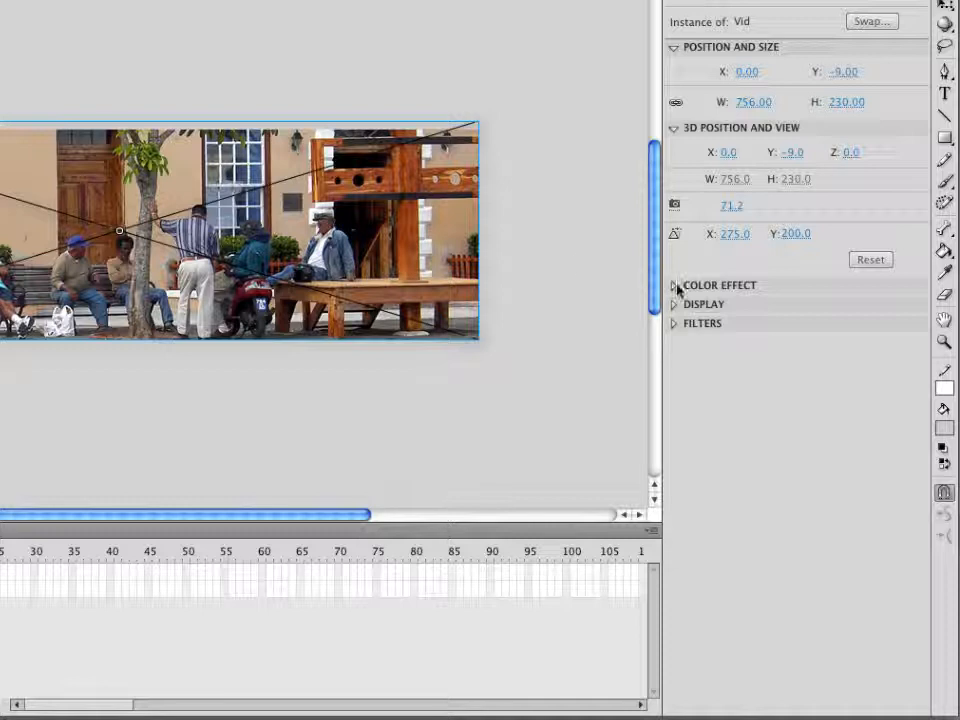
{"action": "left_click", "coordinate": [673, 306]}
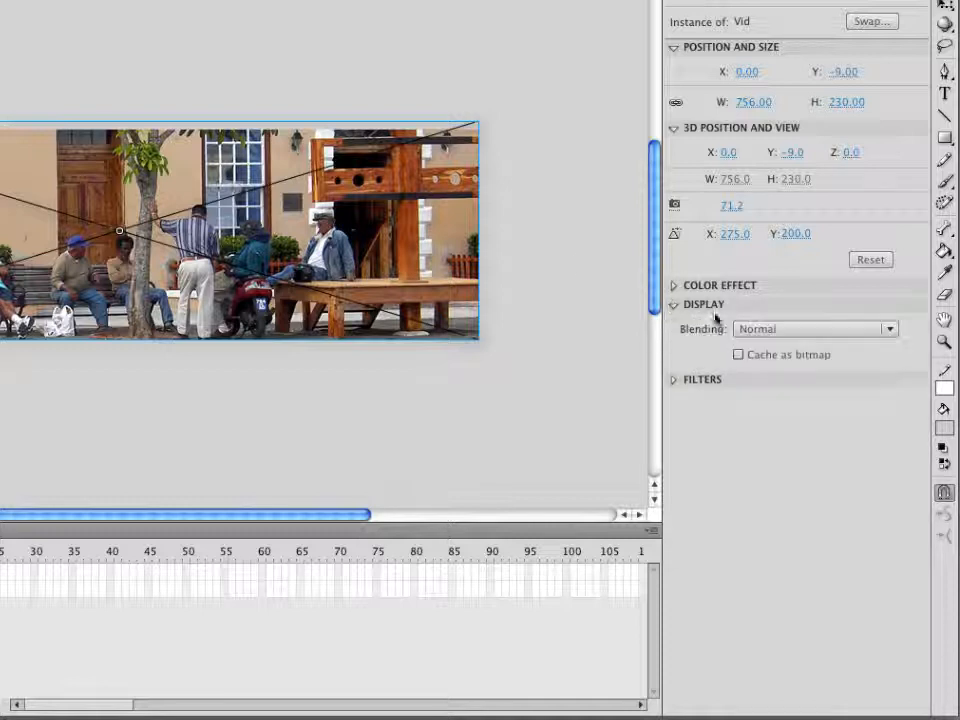
{"action": "left_click", "coordinate": [812, 336]}
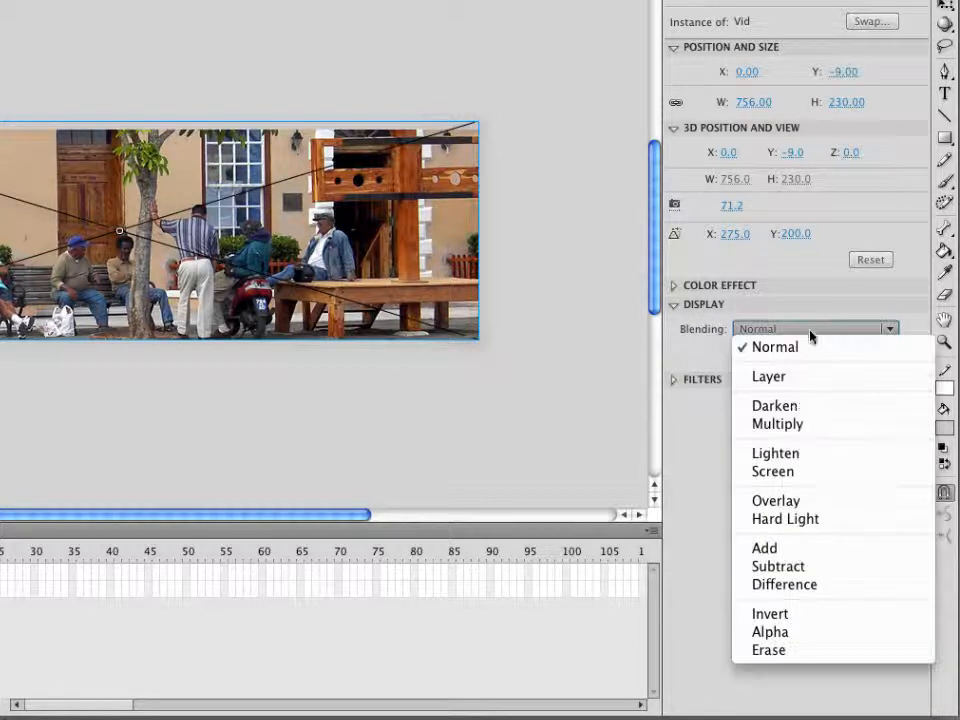
{"action": "left_click", "coordinate": [781, 425]}
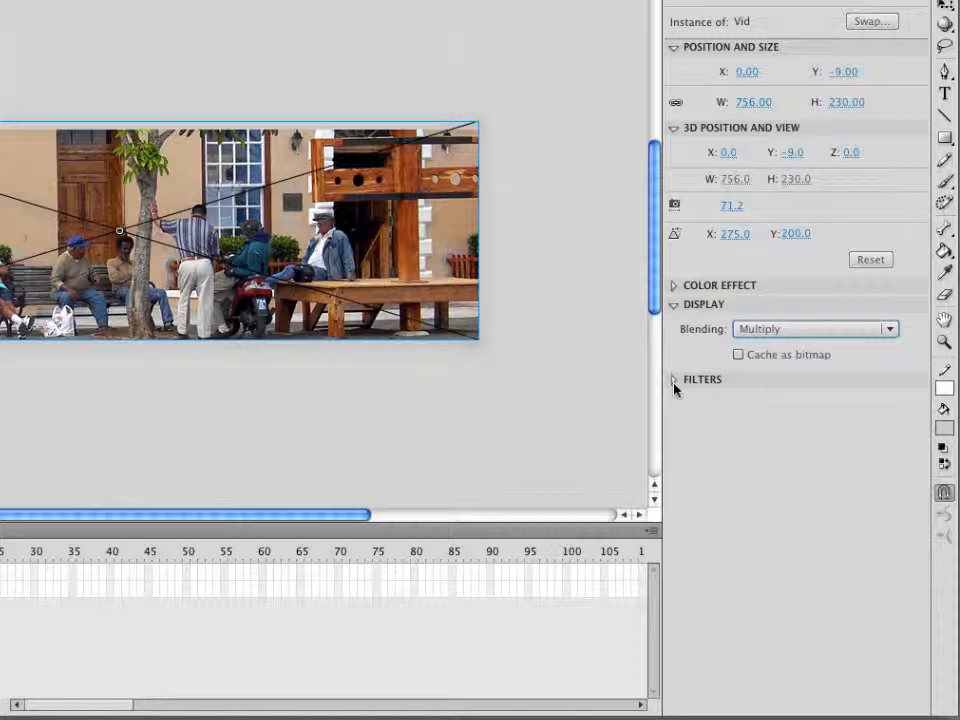
{"action": "left_click", "coordinate": [675, 383]}
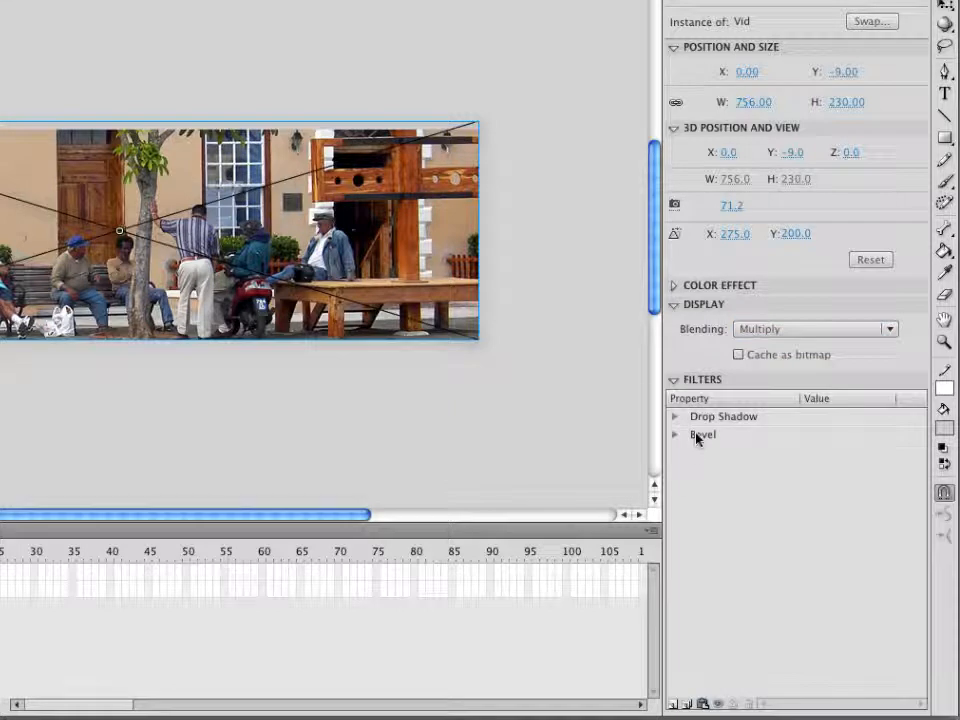
Remove the Bevel filter from the Vid clip, preview the Multiply blend in a movie test, and remove the Drop Shadow filter too.
{"action": "left_click", "coordinate": [697, 437]}
{"action": "left_click", "coordinate": [748, 704]}
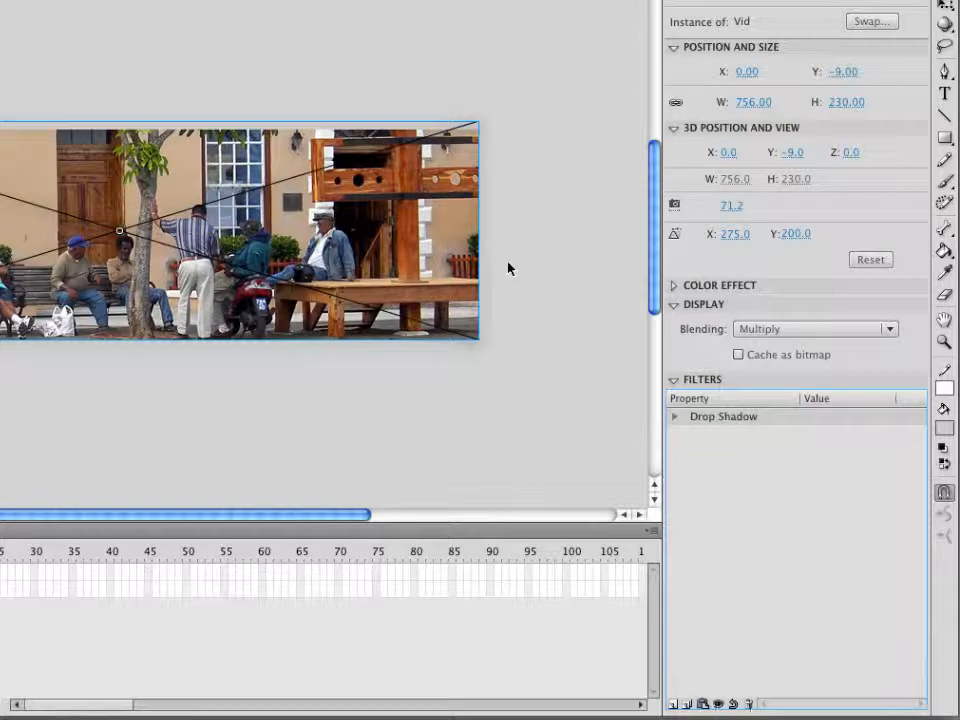
{"action": "key", "text": "super+Return"}
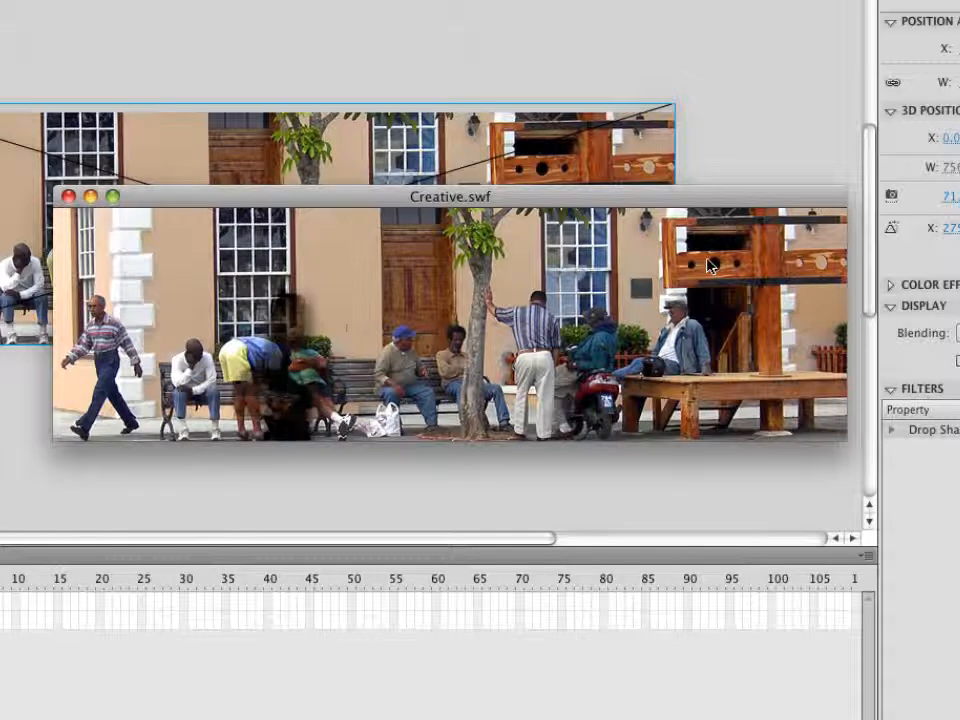
{"action": "left_click", "coordinate": [67, 198]}
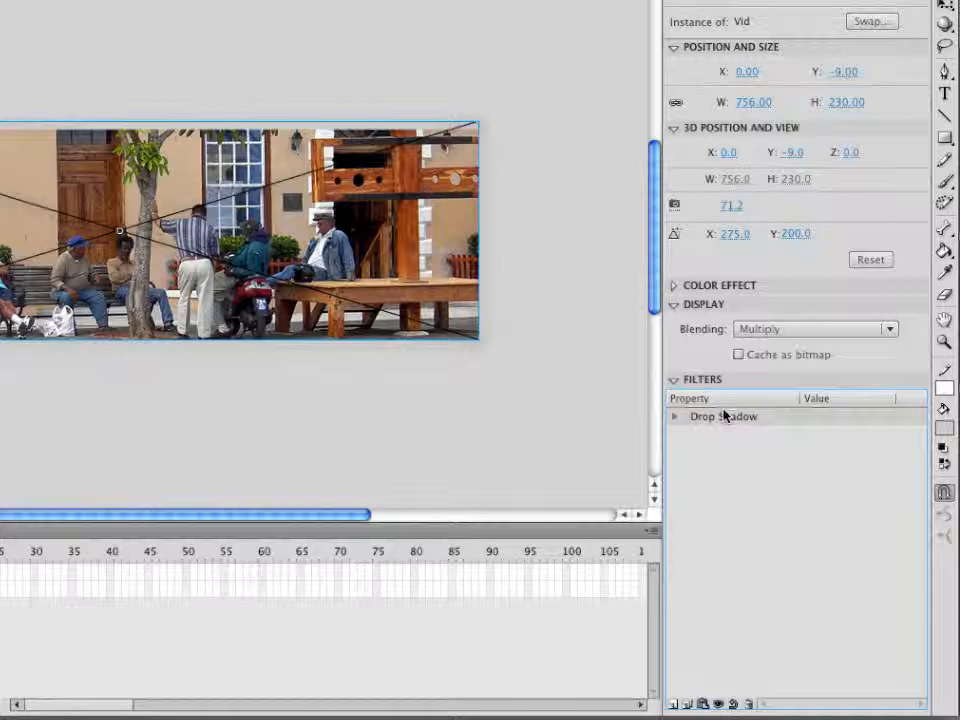
{"action": "left_click", "coordinate": [747, 705]}
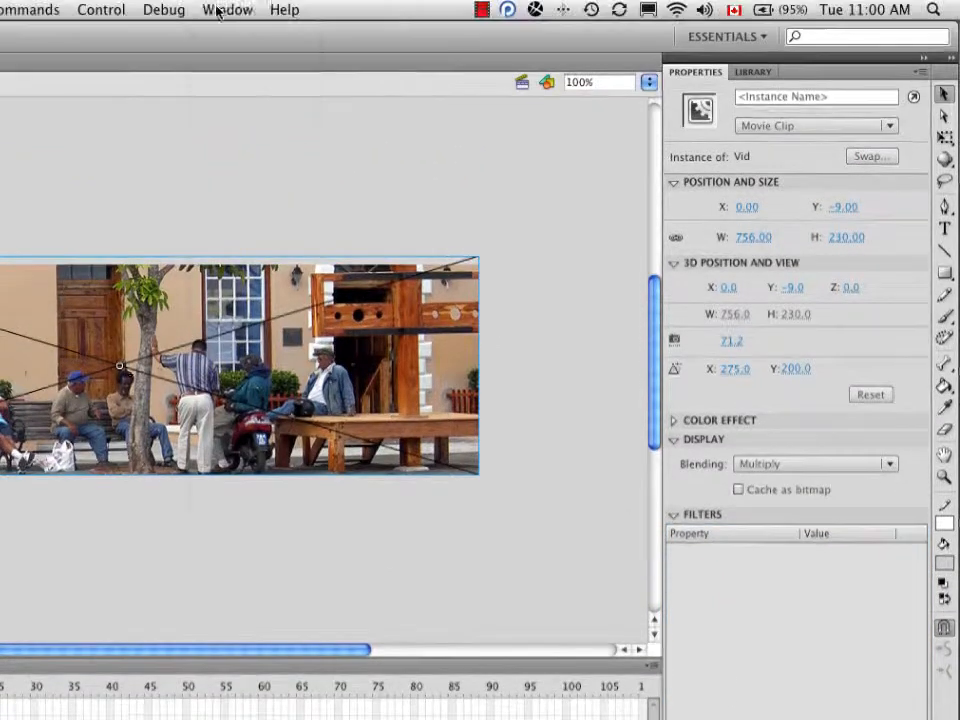
Rotate the Vid clip 21° around its 3D Y axis with Transform and deselect the clip.
{"action": "left_click", "coordinate": [218, 10]}
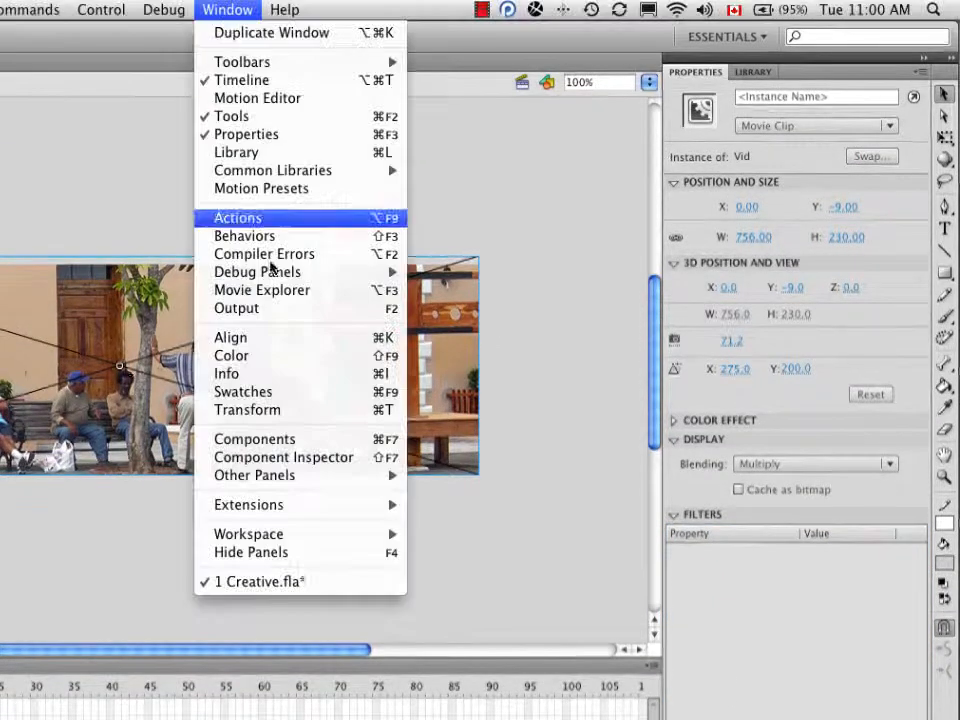
{"action": "left_click", "coordinate": [276, 411]}
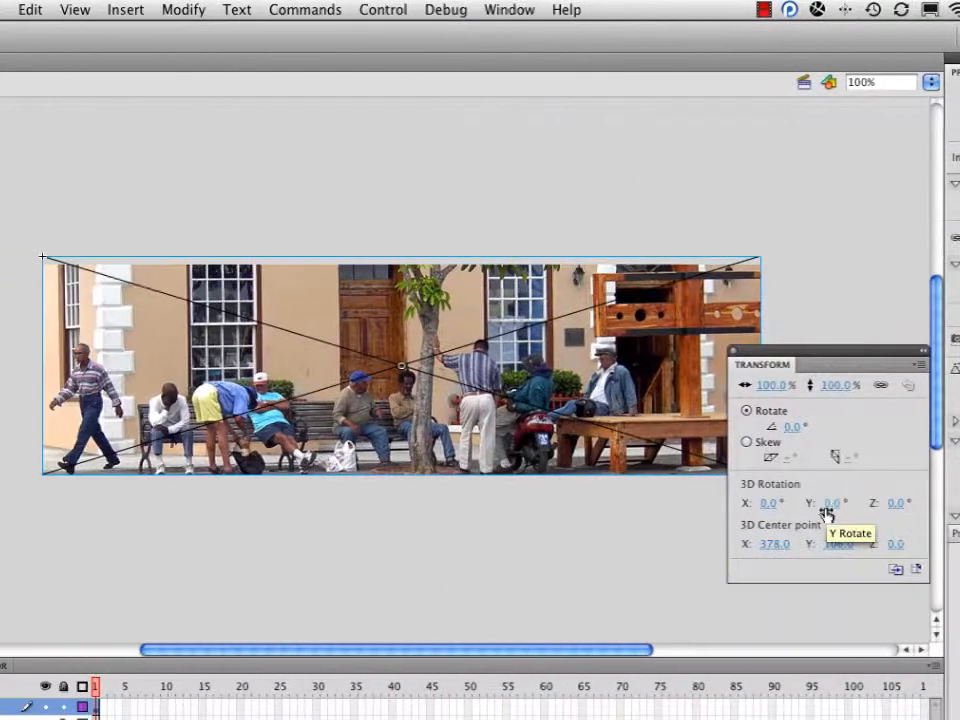
{"action": "left_click", "coordinate": [830, 503]}
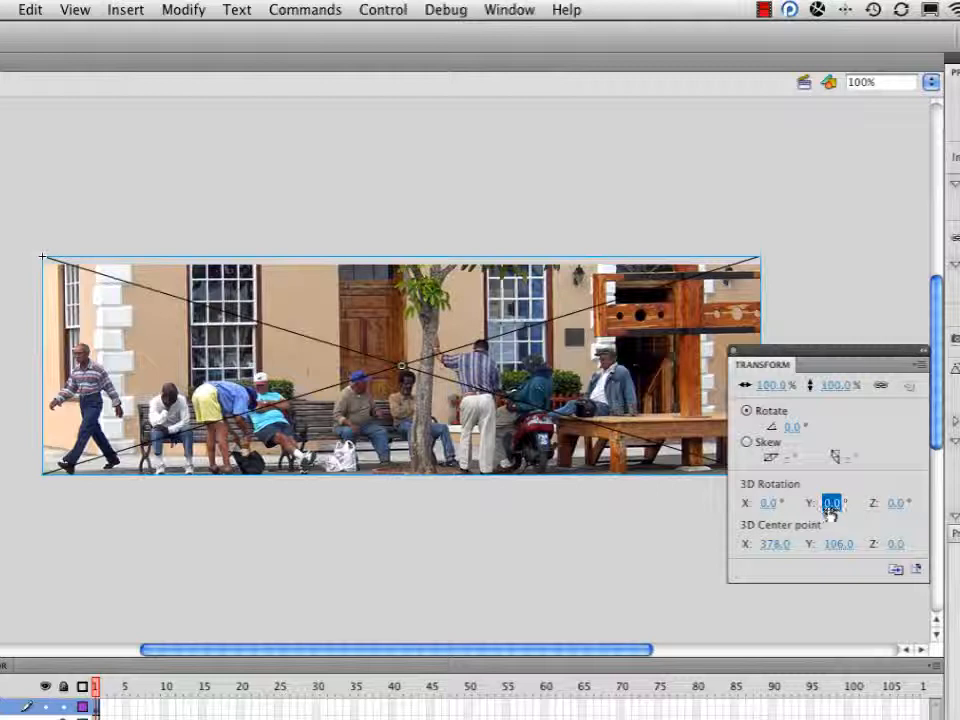
{"action": "left_click_drag", "start_coordinate": [829, 508], "coordinate": [848, 512]}
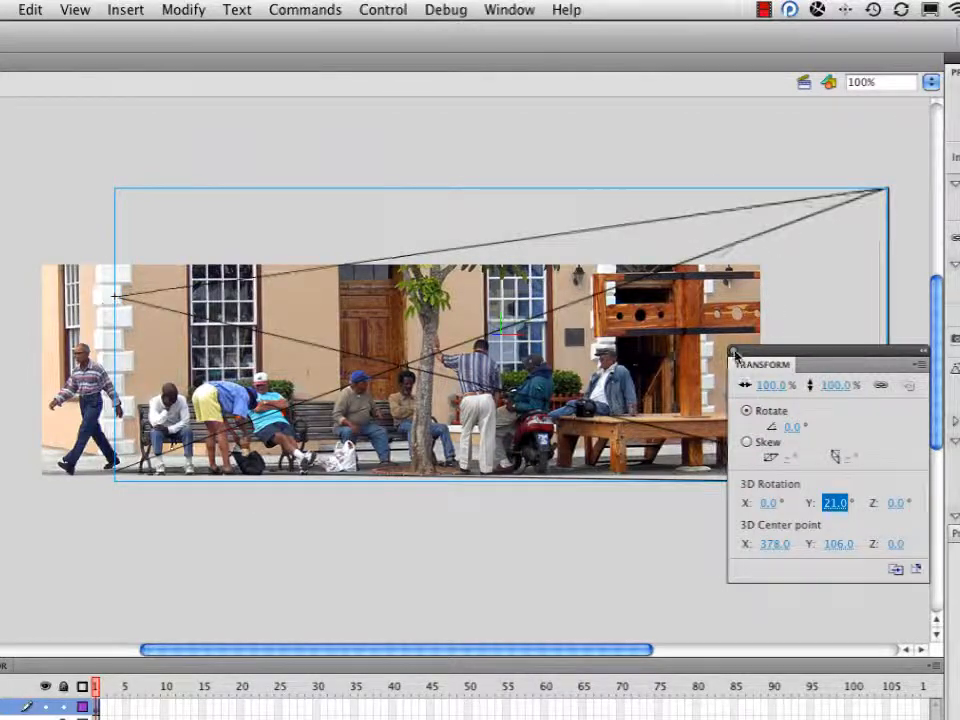
{"action": "left_click", "coordinate": [733, 354]}
{"action": "left_click", "coordinate": [690, 525]}
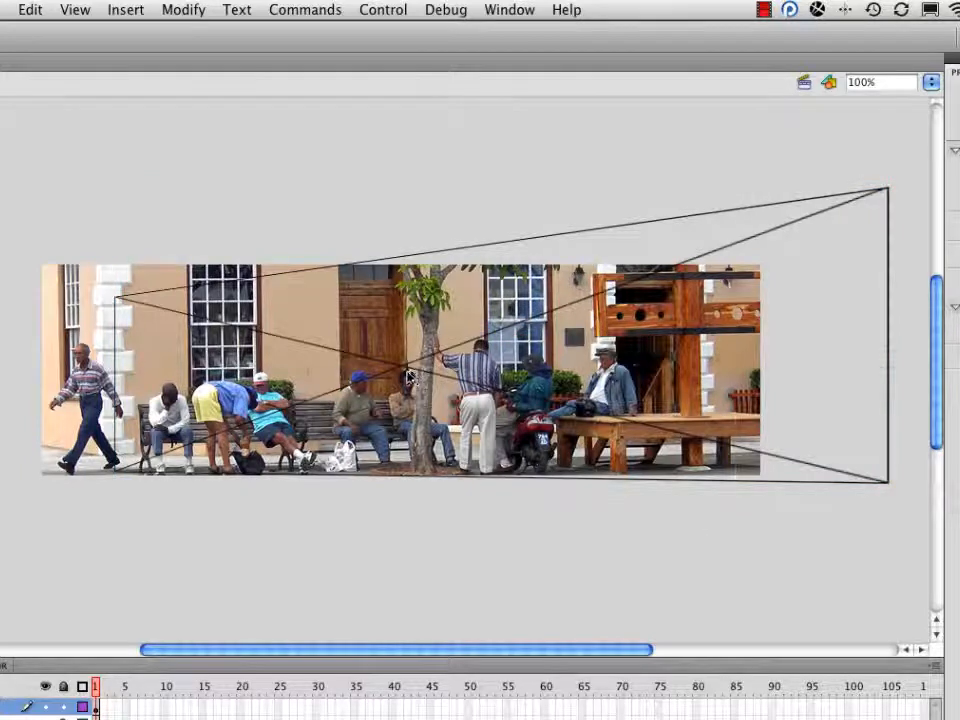
Move the rotated clip left to about 3D X -77 so it spans the photo, and preview it in a movie test.
{"action": "left_click", "coordinate": [409, 376]}
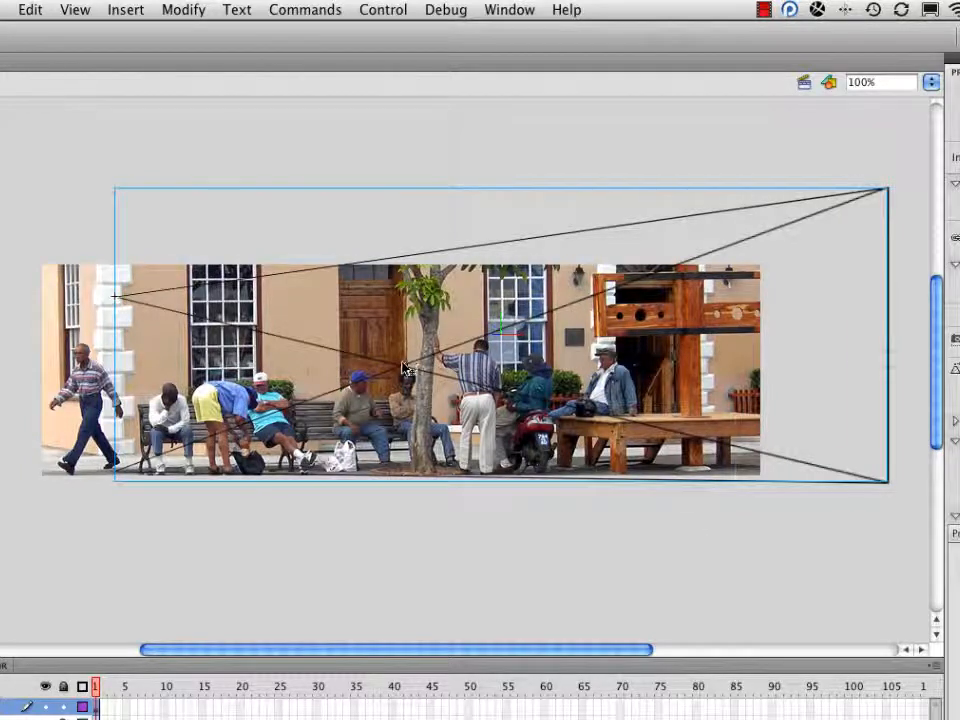
{"action": "left_click_drag", "start_coordinate": [402, 368], "coordinate": [307, 372]}
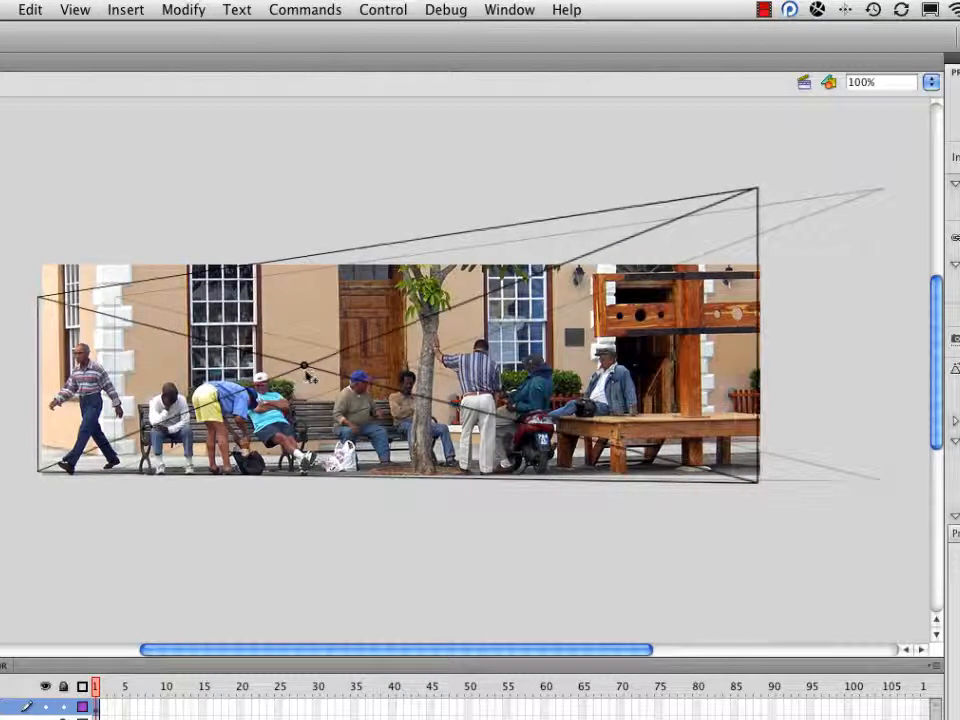
{"action": "left_click_drag", "start_coordinate": [309, 375], "coordinate": [309, 376]}
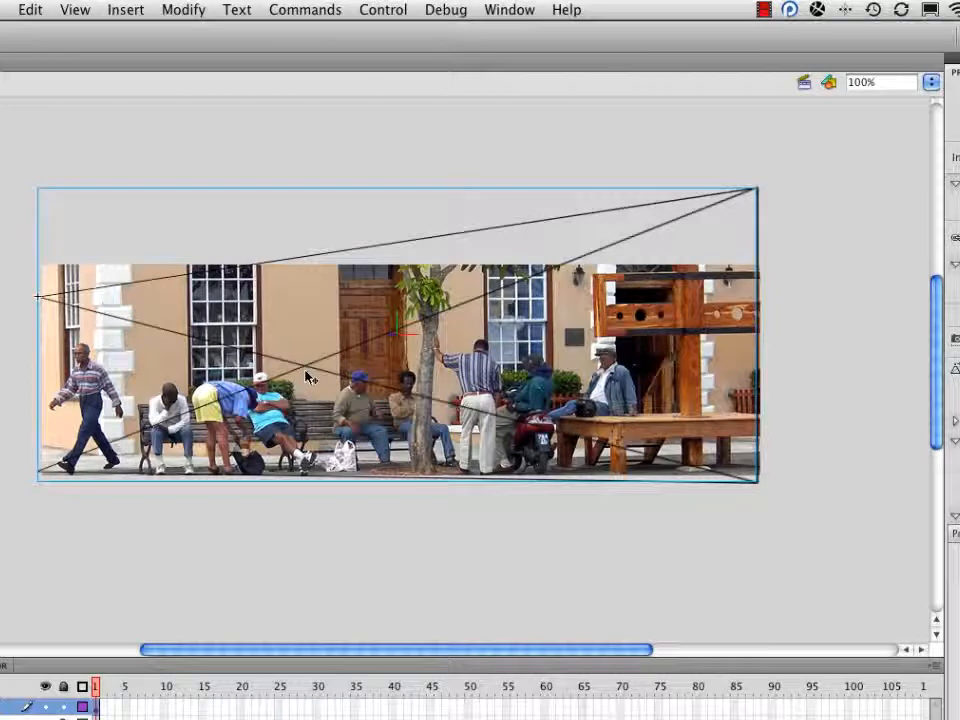
{"action": "key", "text": "super+Return"}
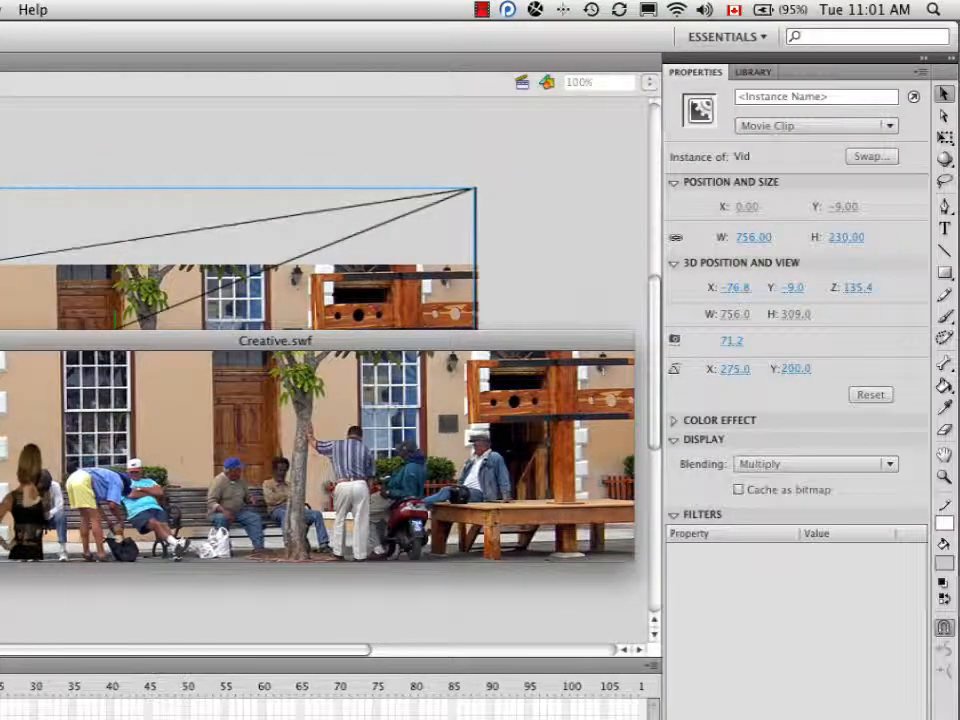
{"action": "key", "text": "super+w"}
Set the Vid clip's blending mode to Normal, deselect it and test the movie.
{"action": "left_click", "coordinate": [788, 464]}
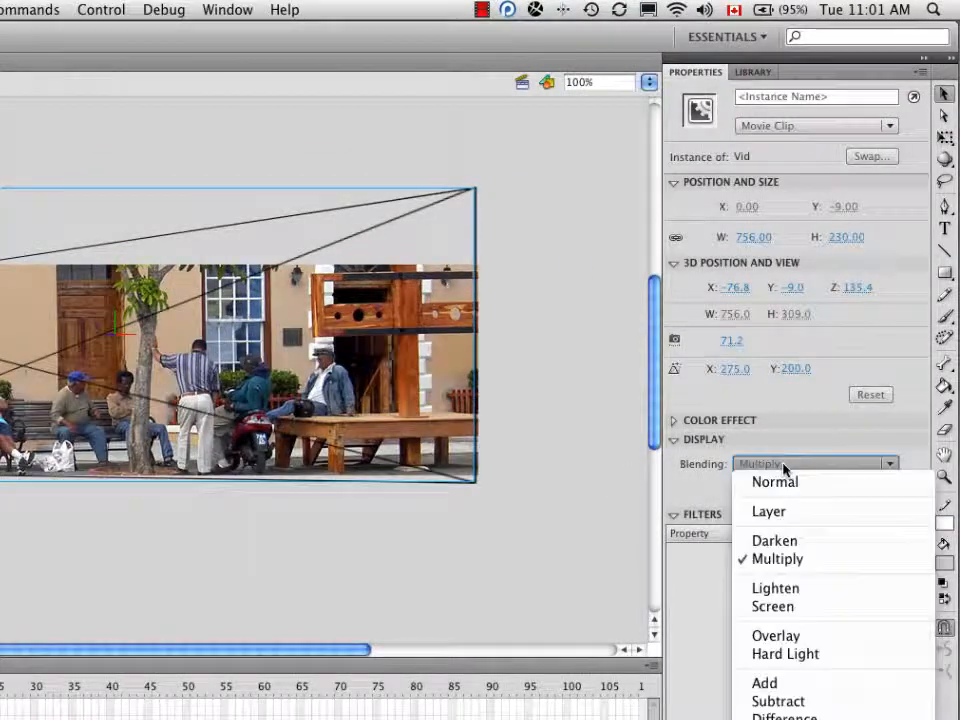
{"action": "left_click", "coordinate": [778, 497]}
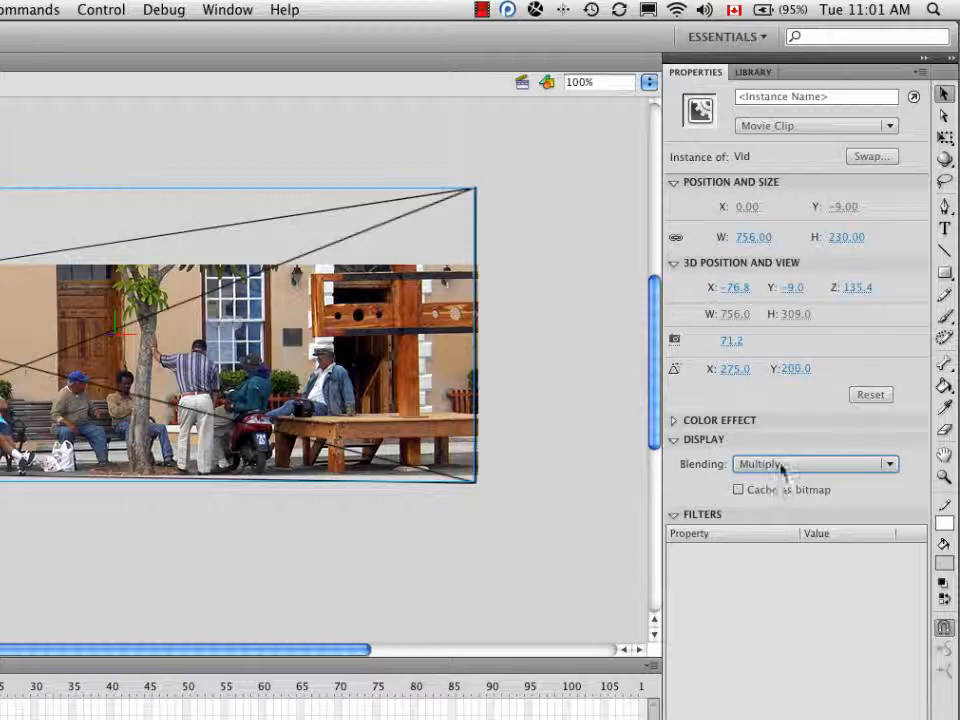
{"action": "left_click", "coordinate": [770, 466]}
{"action": "left_click", "coordinate": [762, 483]}
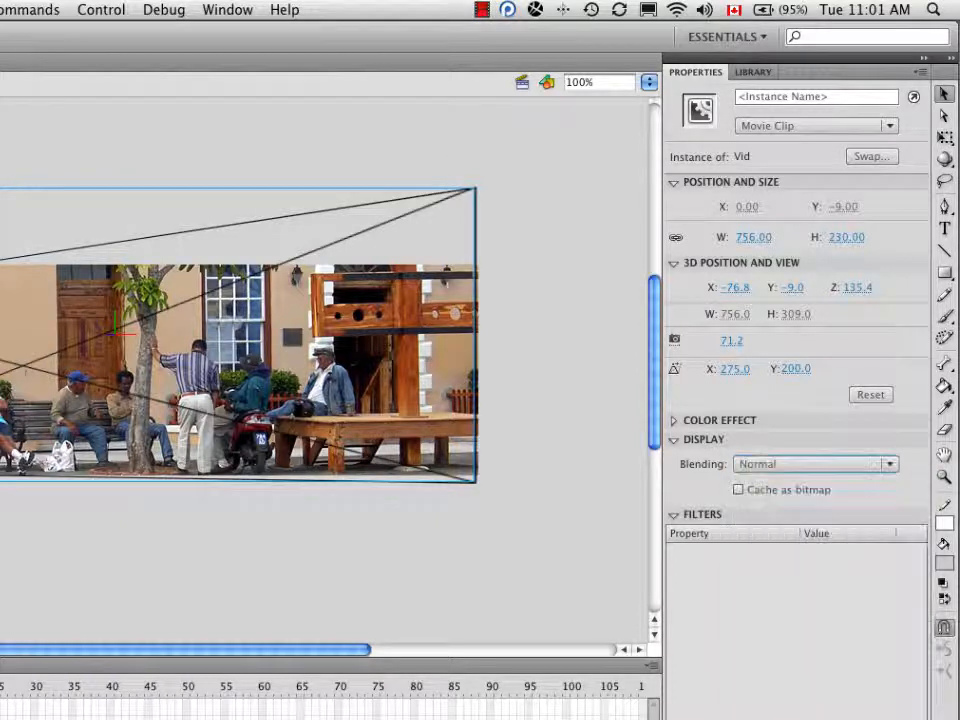
{"action": "left_click", "coordinate": [572, 400]}
{"action": "key", "text": "super+Return"}
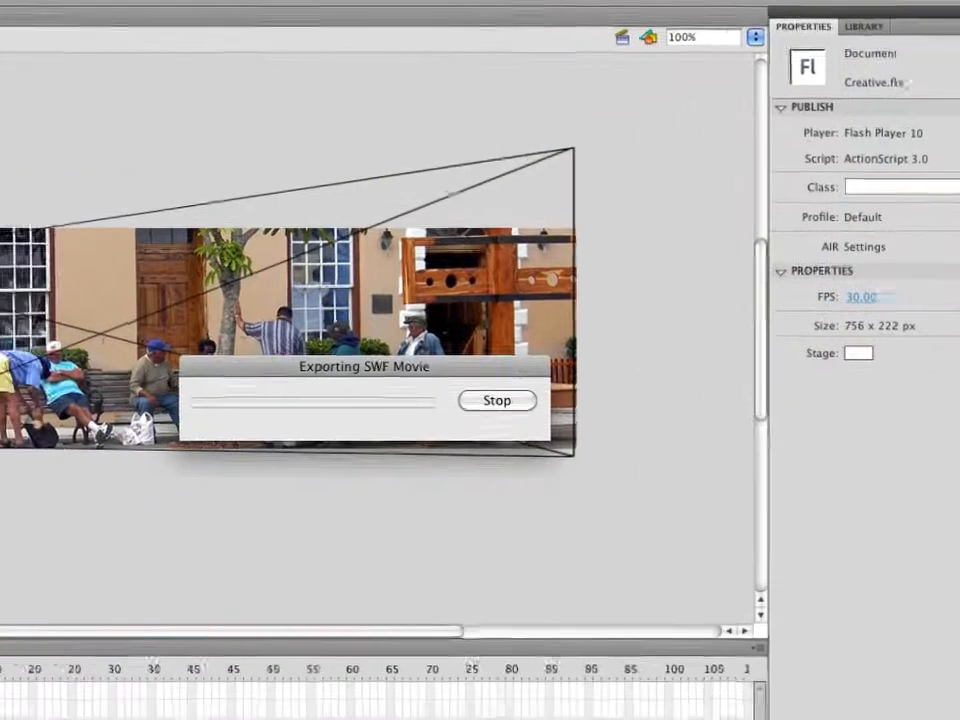